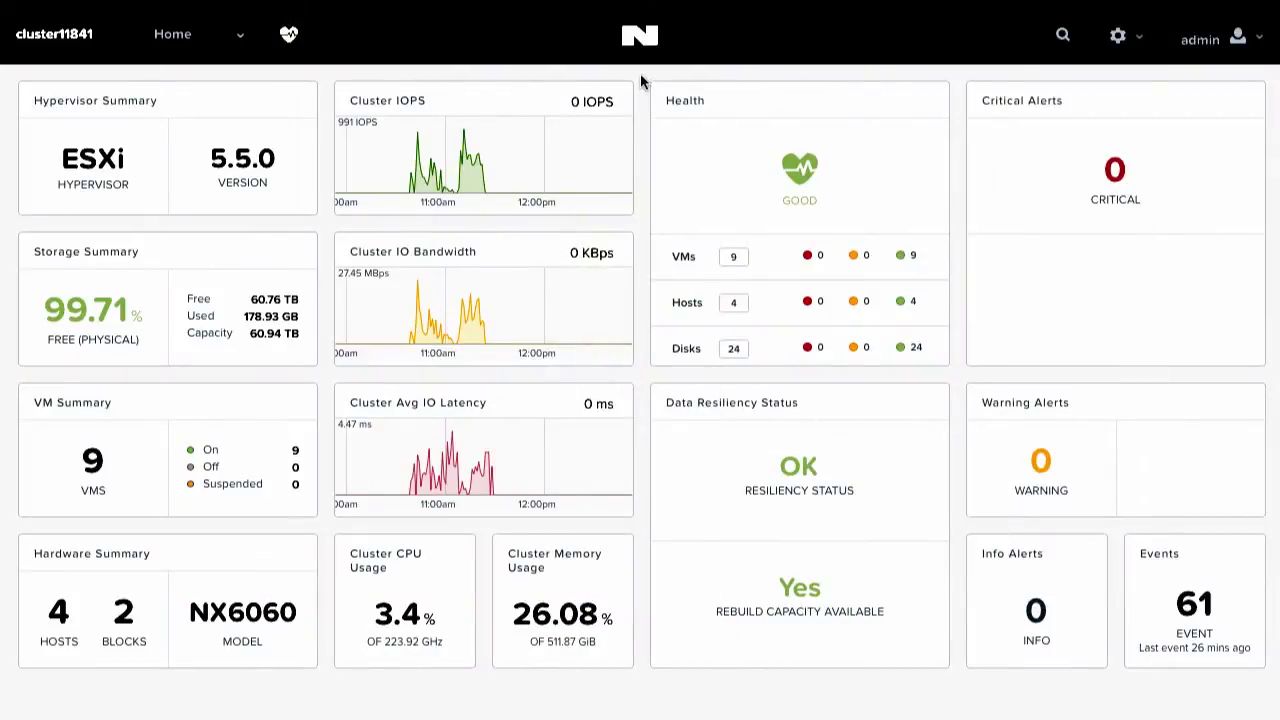
Open the Prism section list from the Home dropdown on the cluster dashboard.
{"action": "left_click", "coordinate": [174, 40]}
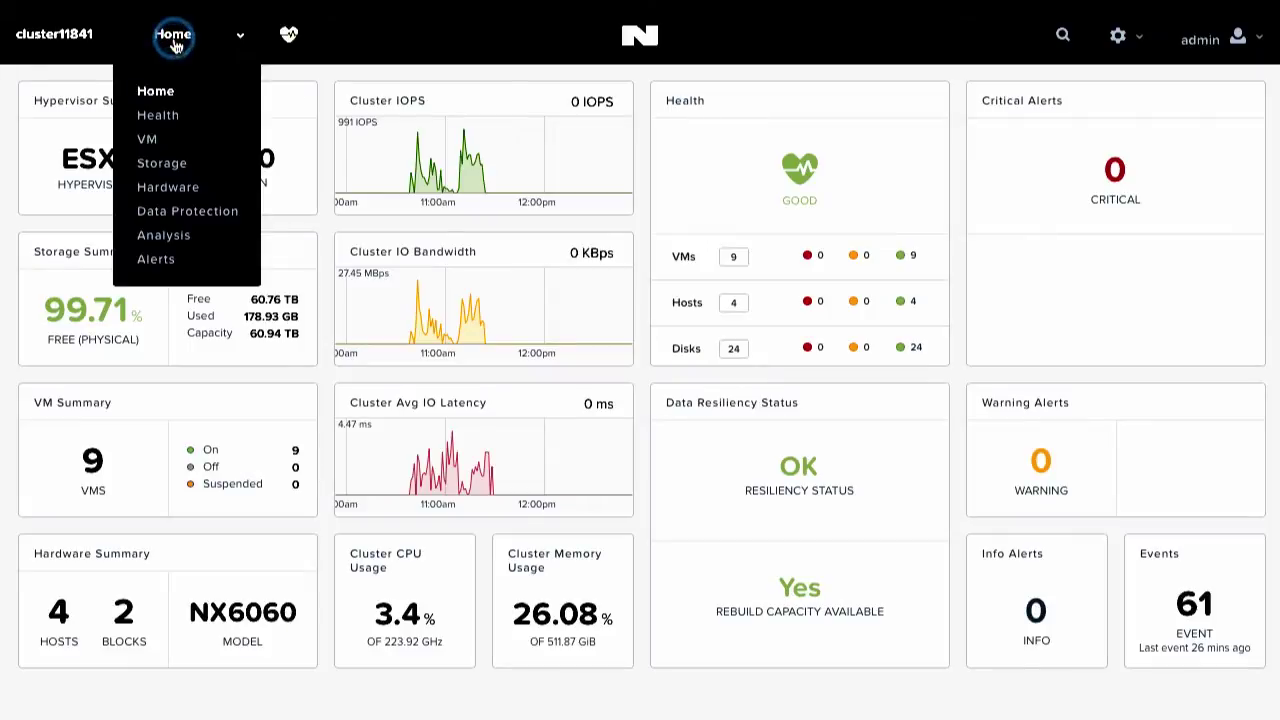
Go to Data Protection and select the pd1 protection domain.
{"action": "left_click", "coordinate": [165, 210]}
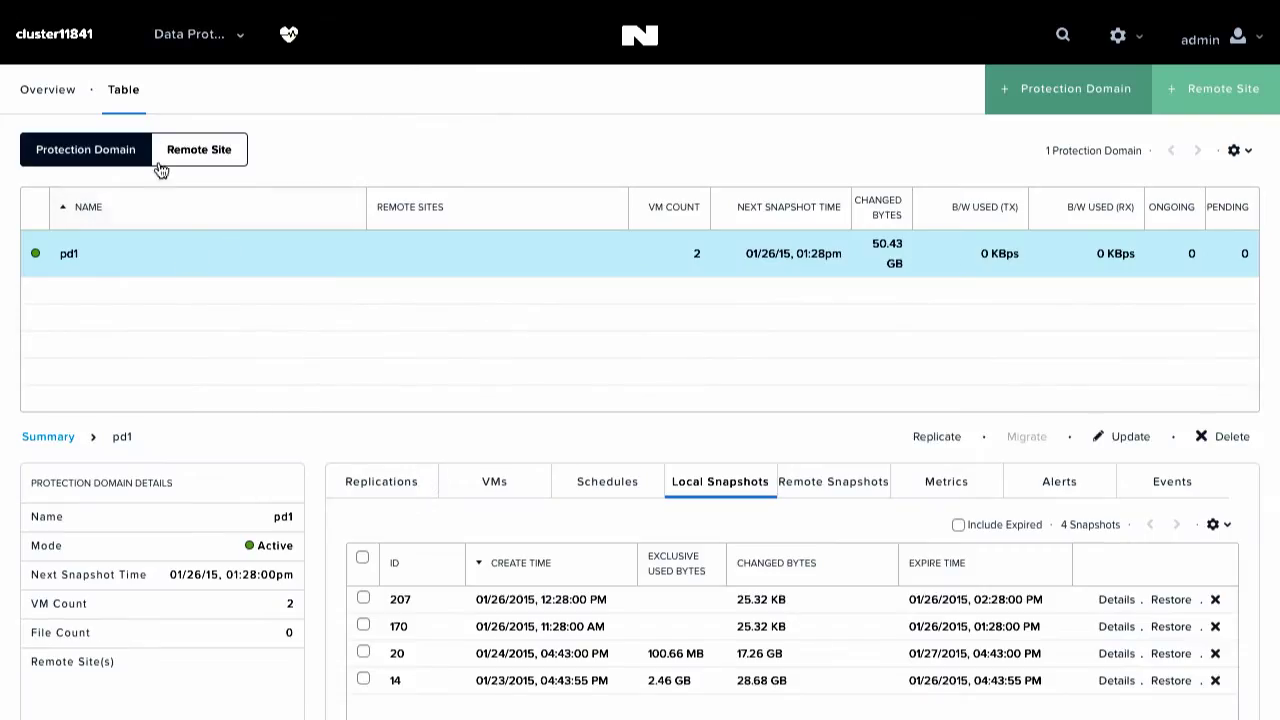
{"action": "left_click", "coordinate": [311, 262]}
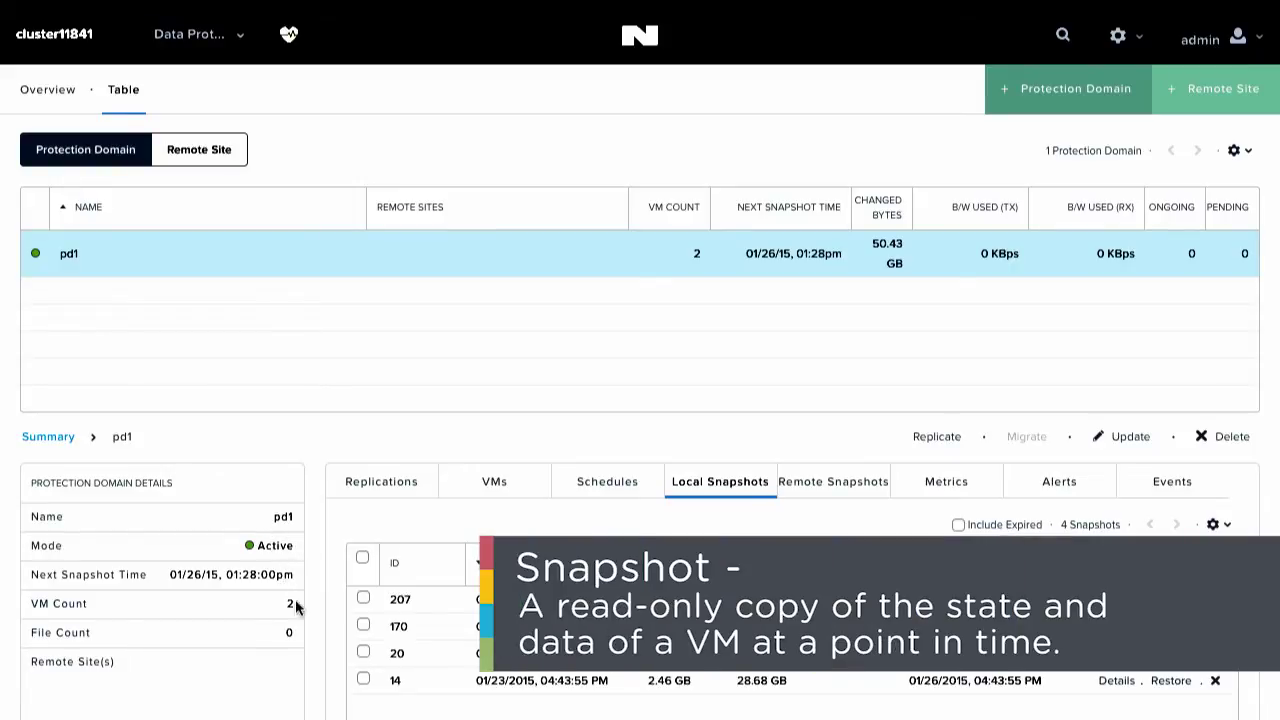
Check pd1's protected VMs, then view its daily and hourly snapshot schedules.
{"action": "left_click", "coordinate": [478, 485]}
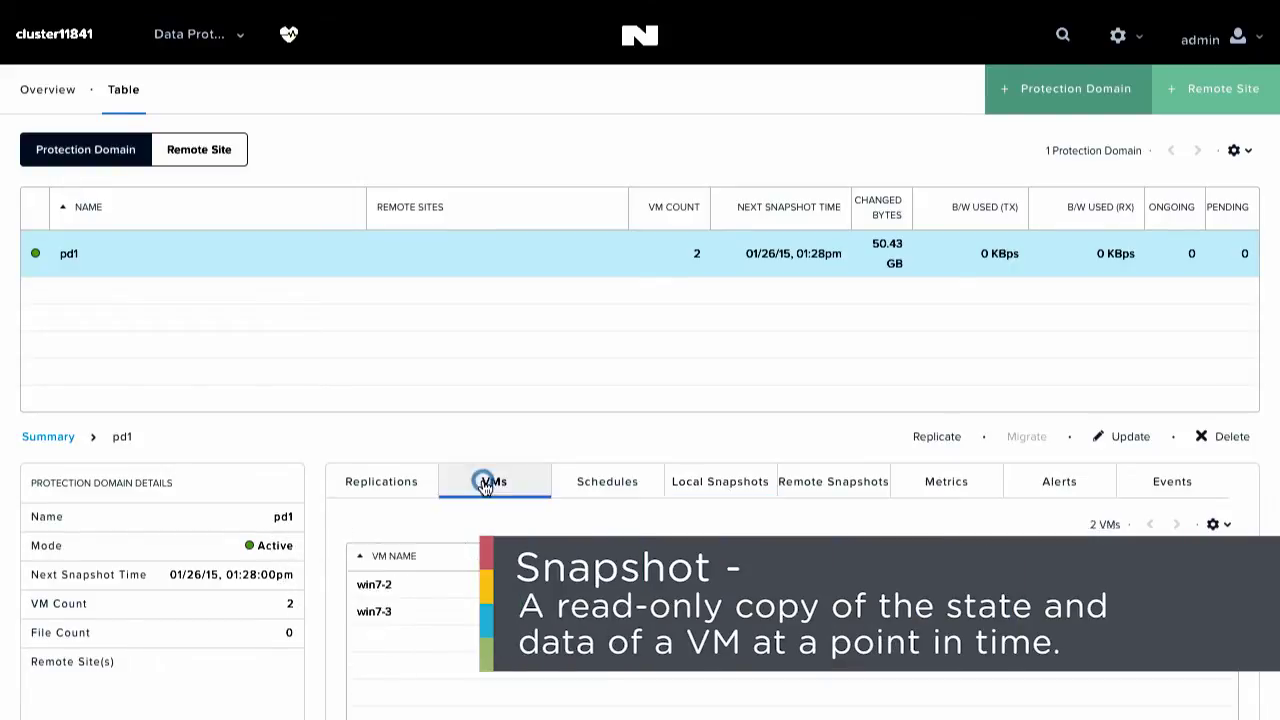
{"action": "scroll", "coordinate": [485, 486], "scroll_direction": "down", "scroll_amount": 2}
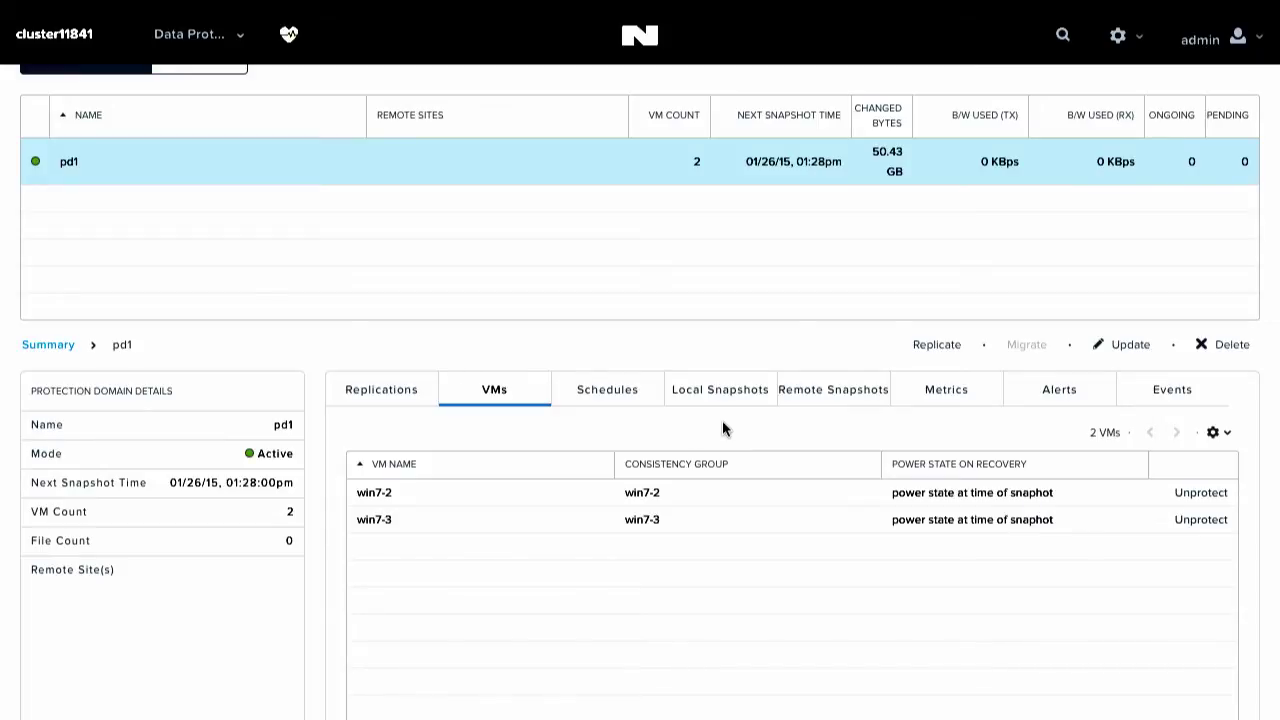
{"action": "left_click", "coordinate": [610, 391]}
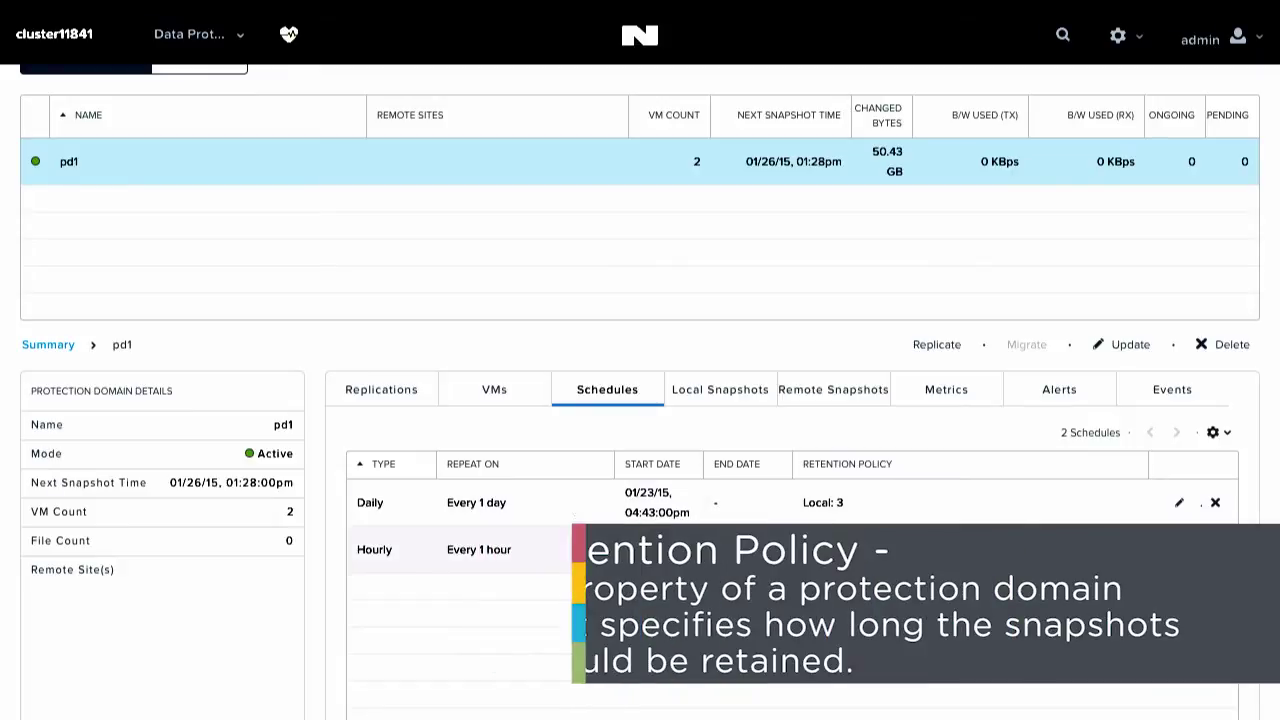
Browse pd1's Local Snapshots, Remote Snapshots, Metrics, Alerts and Events tabs.
{"action": "left_click", "coordinate": [720, 400]}
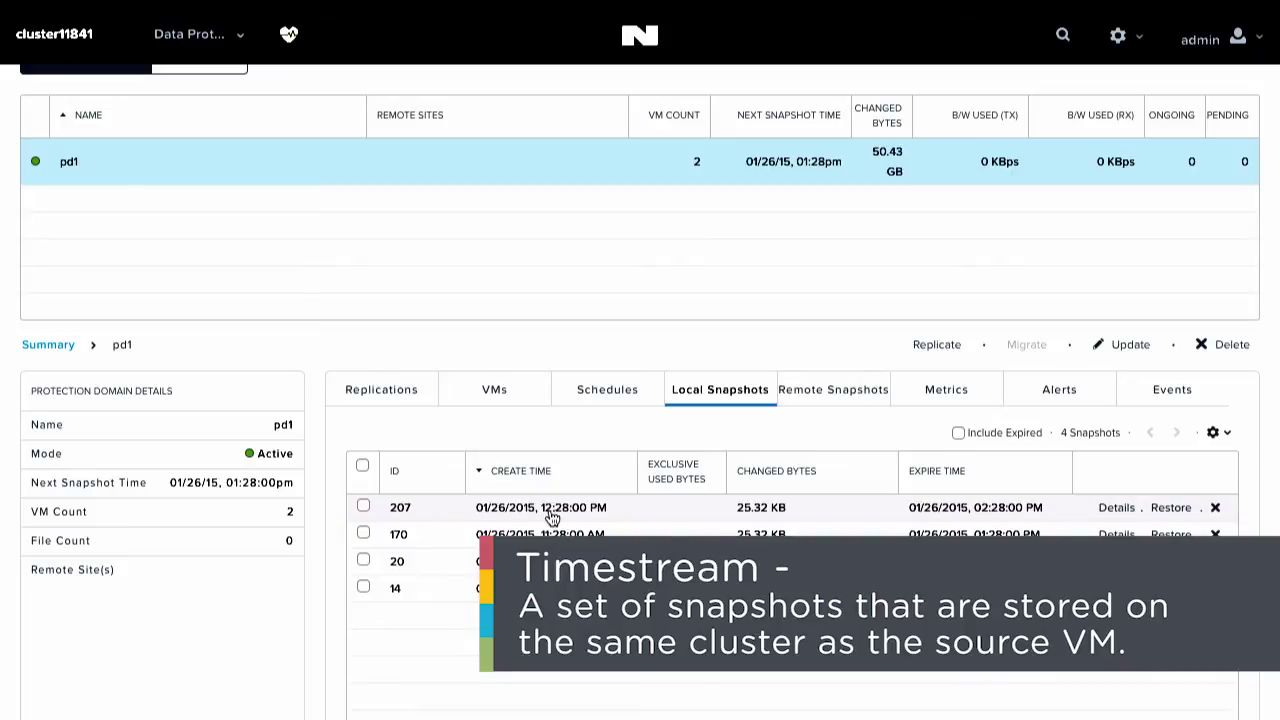
{"action": "left_click", "coordinate": [833, 390]}
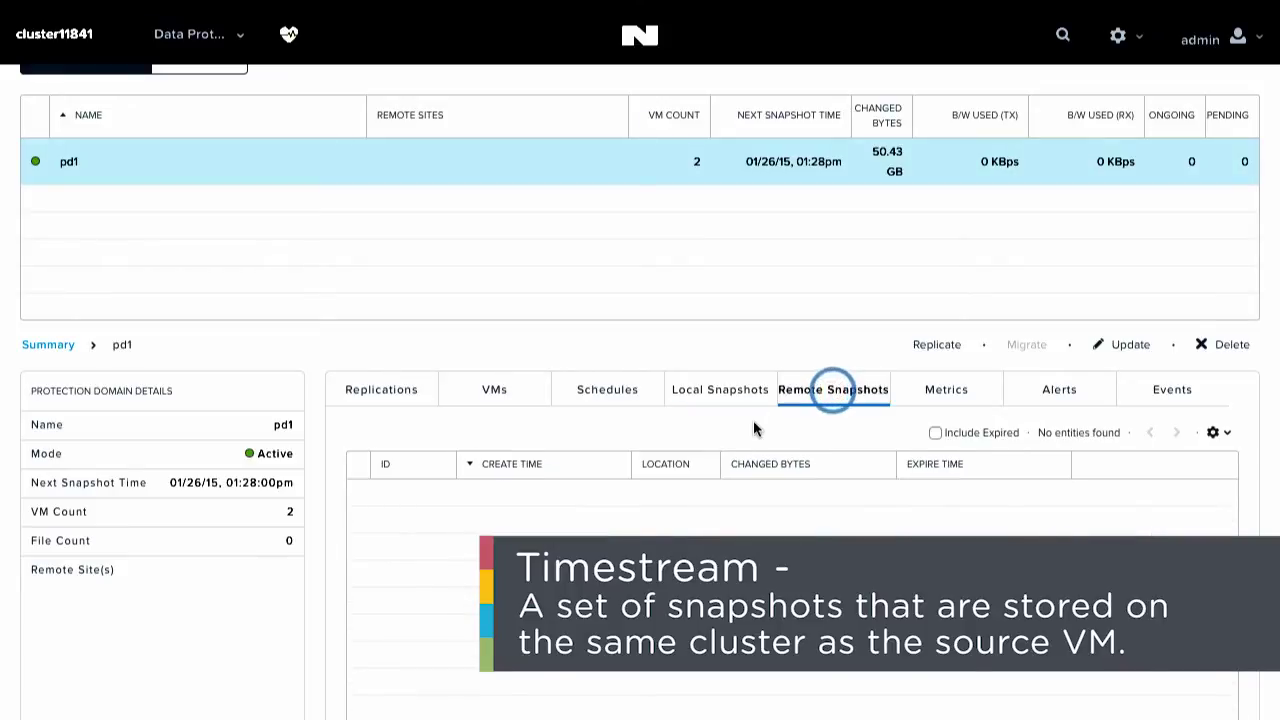
{"action": "left_click", "coordinate": [936, 396]}
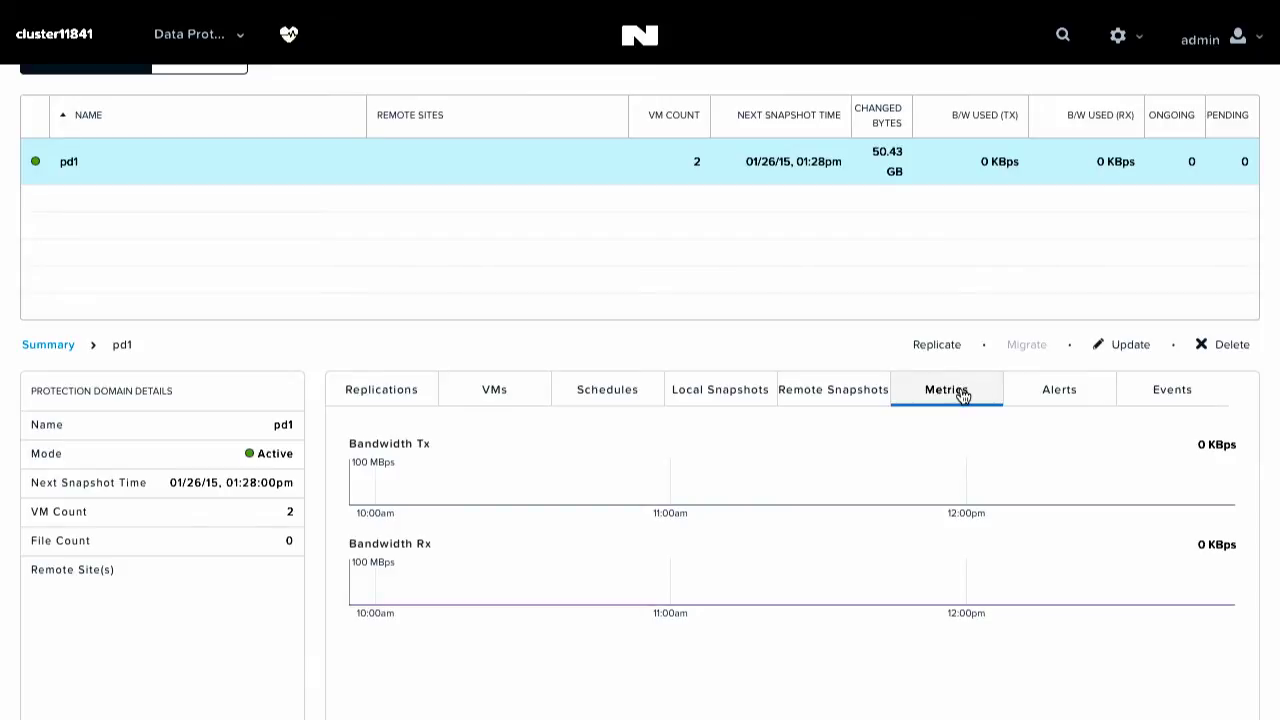
{"action": "left_click", "coordinate": [1048, 392]}
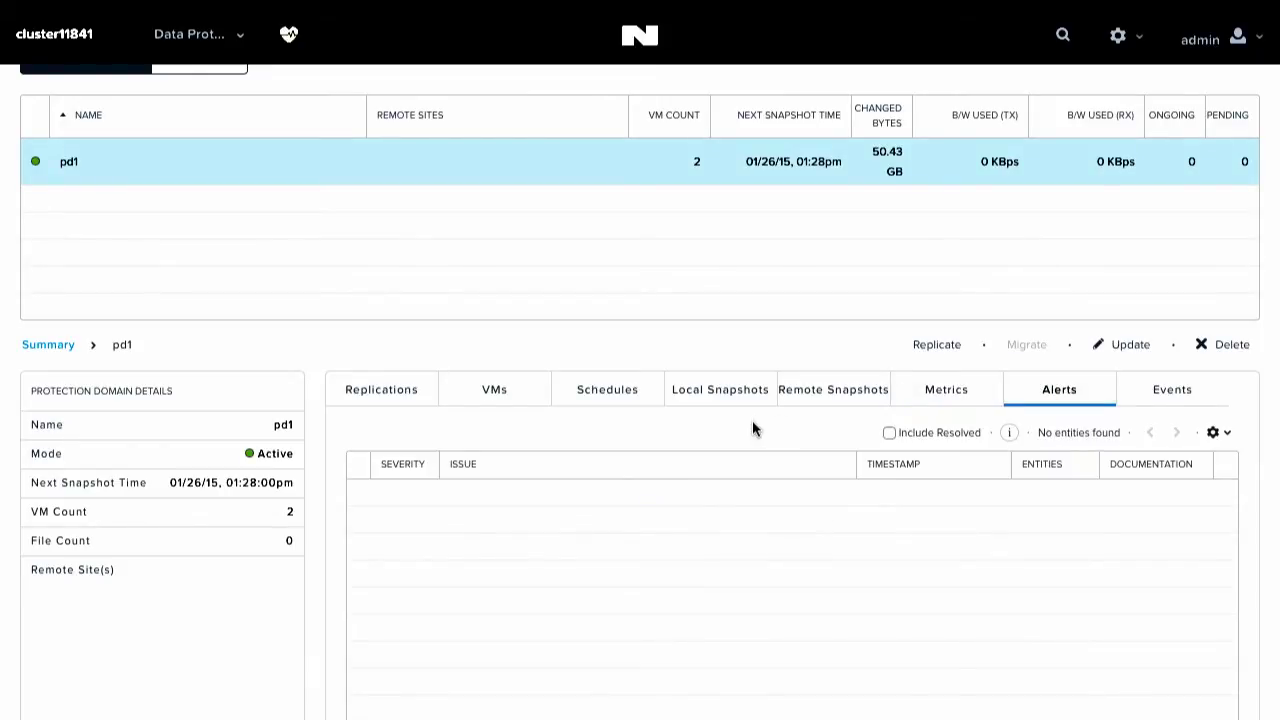
{"action": "left_click", "coordinate": [1168, 398]}
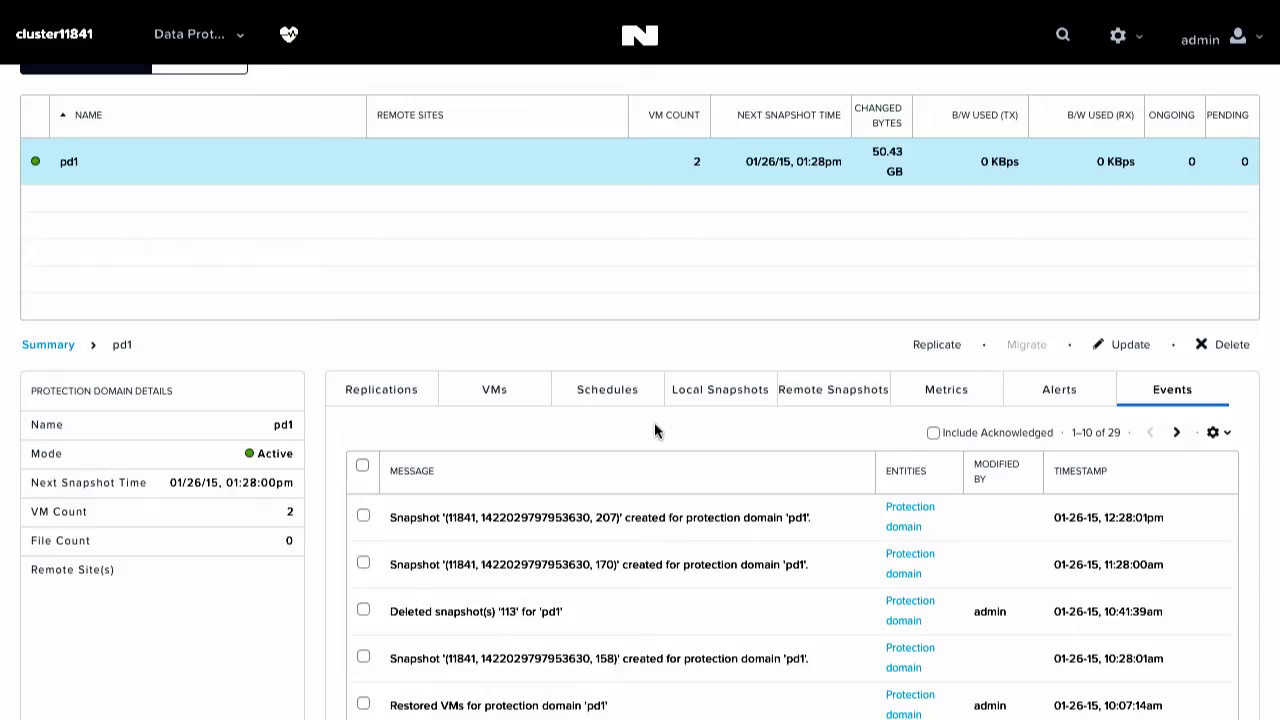
Scroll back to the top and start a new protection domain.
{"action": "scroll", "coordinate": [700, 412], "scroll_direction": "up", "scroll_amount": 1}
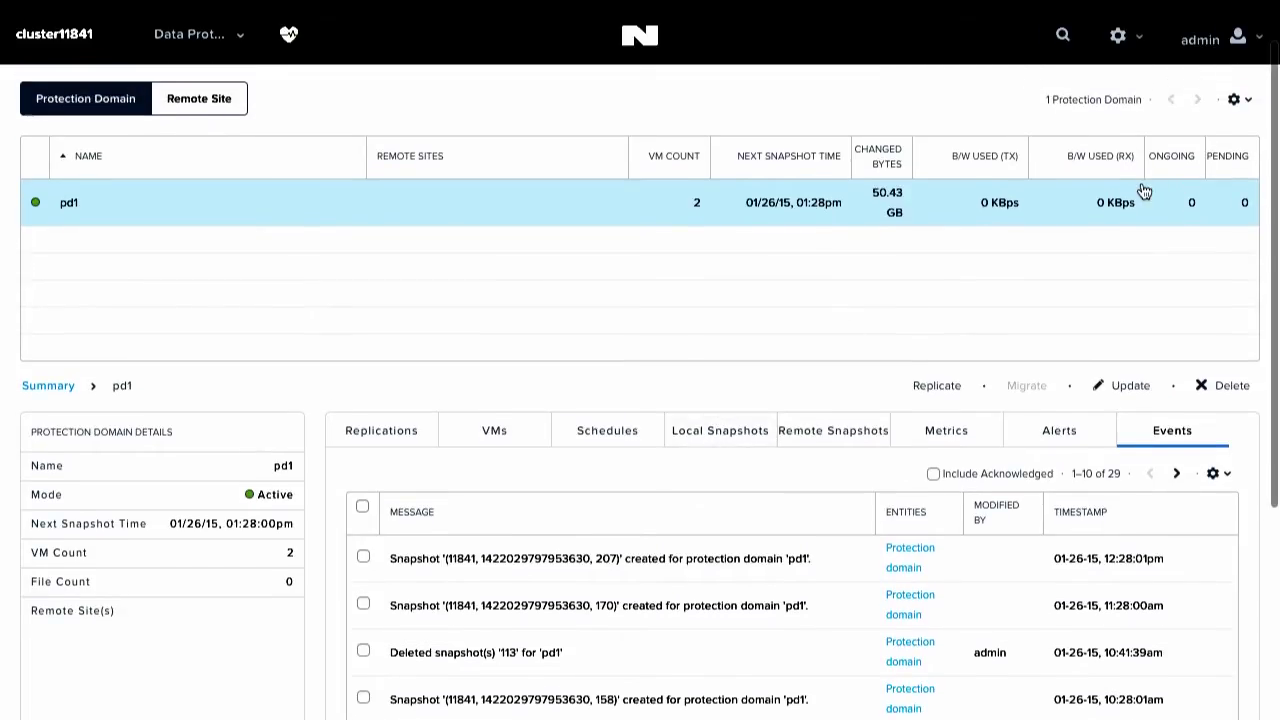
{"action": "scroll", "coordinate": [1144, 190], "scroll_direction": "up", "scroll_amount": 1}
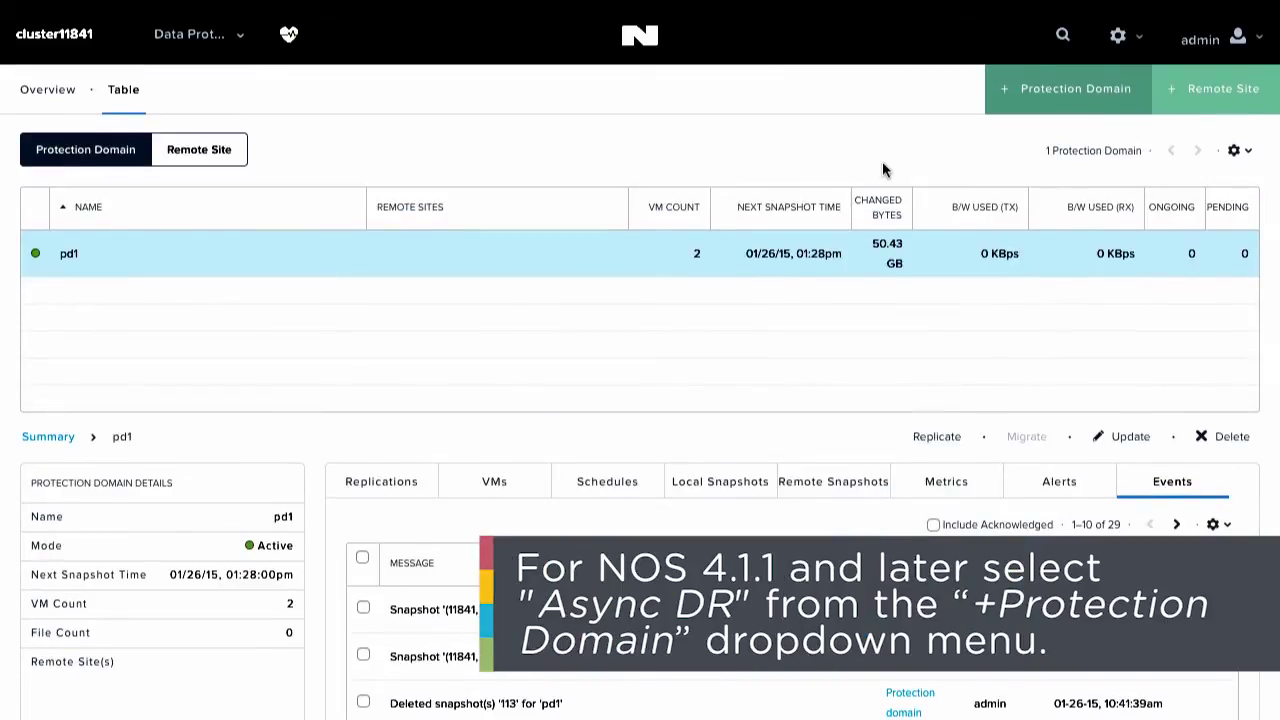
{"action": "left_click", "coordinate": [1044, 110]}
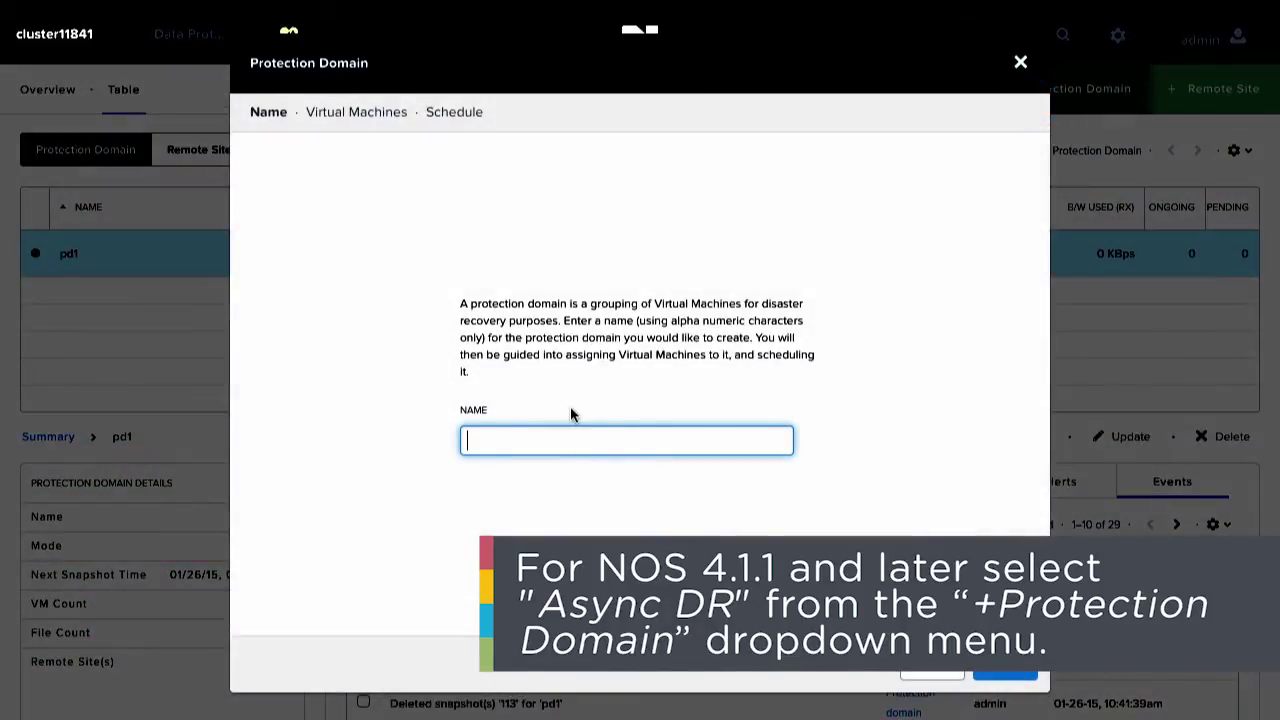
Name the protection domain pd2, protect VM win7-1, and advance to scheduling.
{"action": "type", "text": "pd2"}
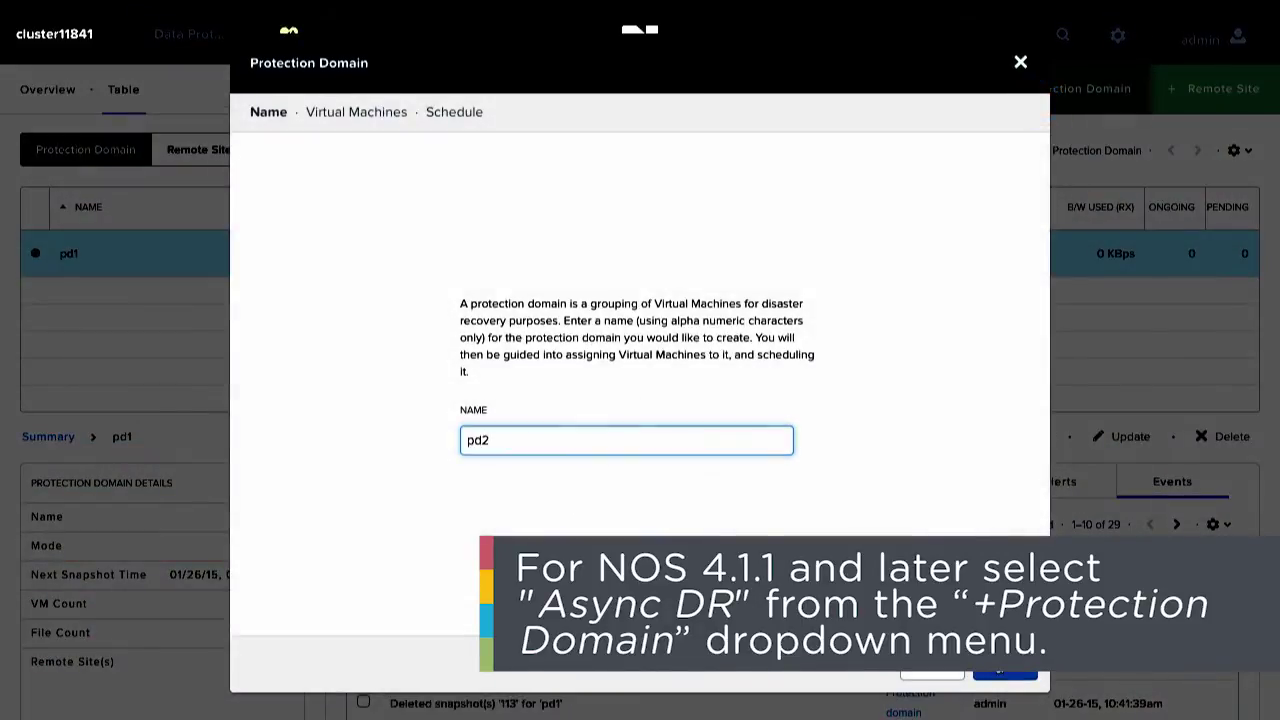
{"action": "left_click", "coordinate": [1005, 672]}
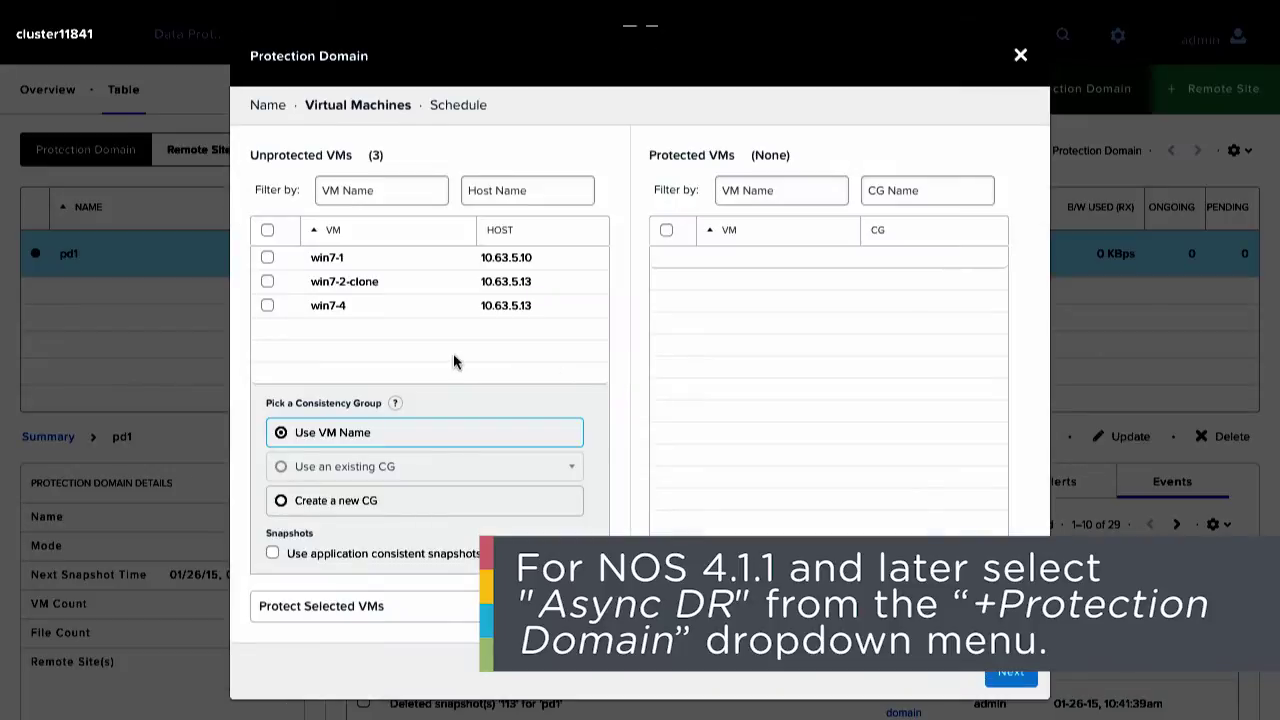
{"action": "left_click", "coordinate": [267, 258]}
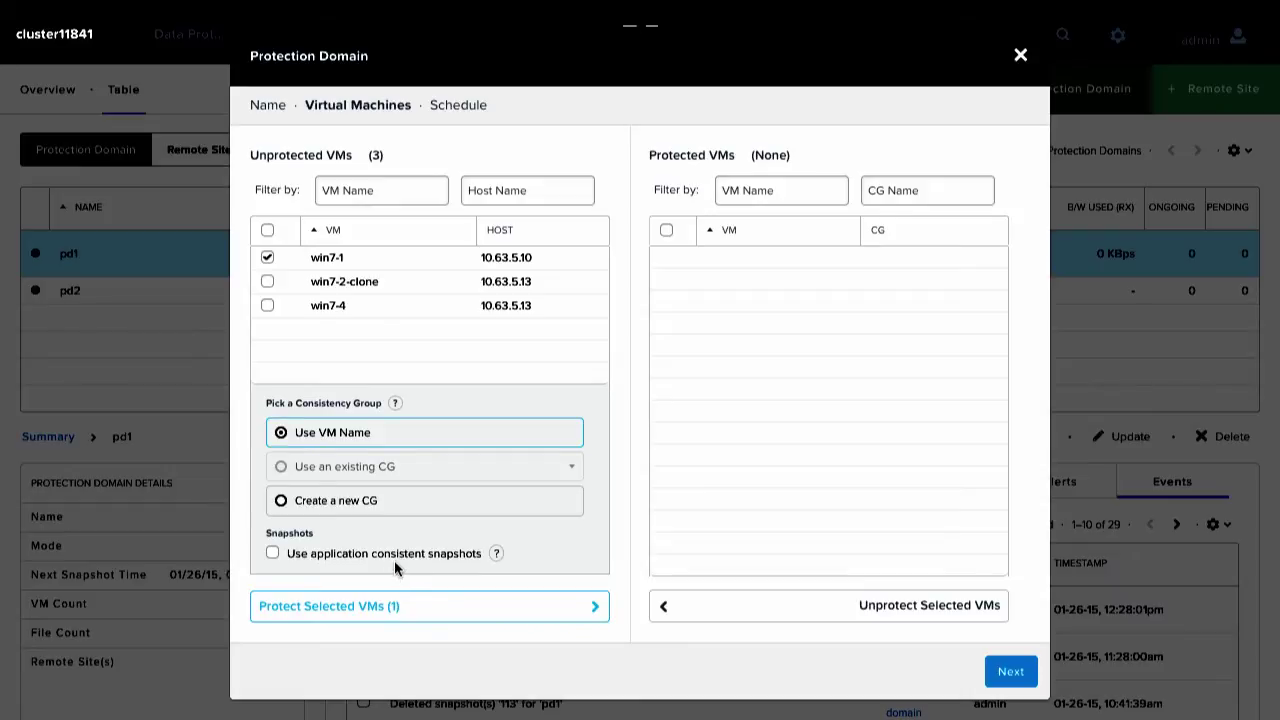
{"action": "left_click", "coordinate": [415, 608]}
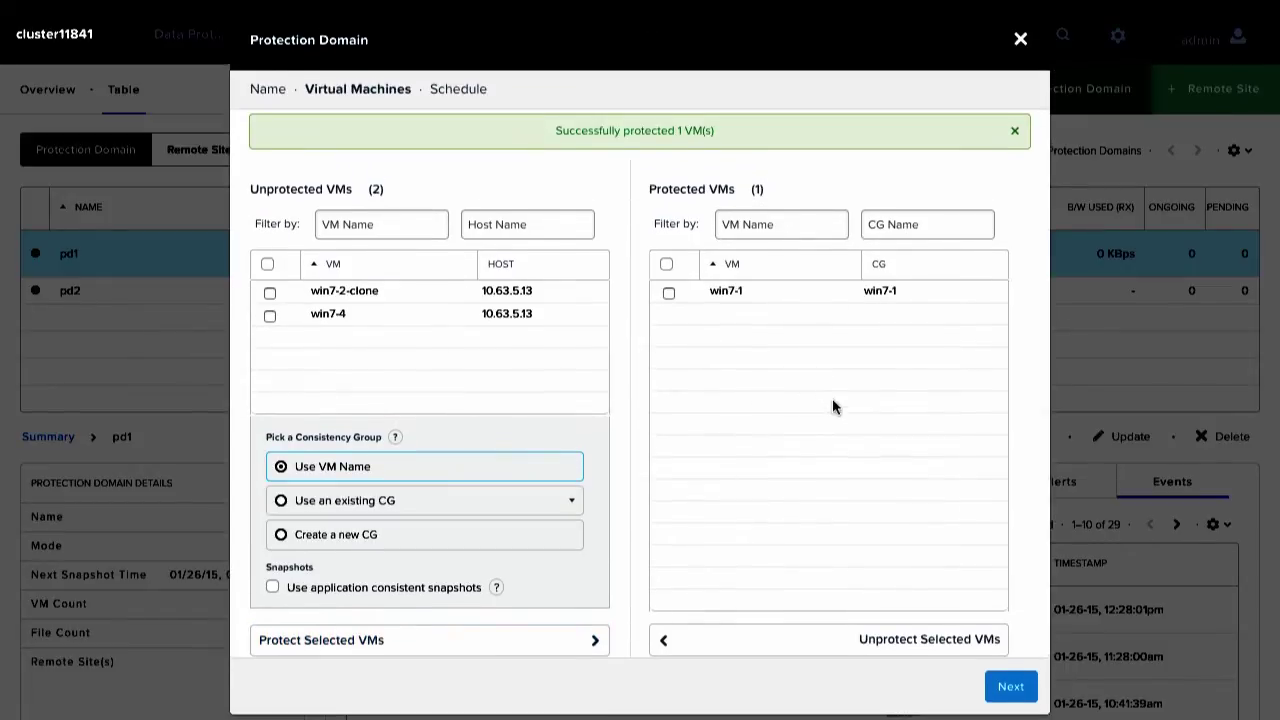
{"action": "left_click", "coordinate": [1008, 686]}
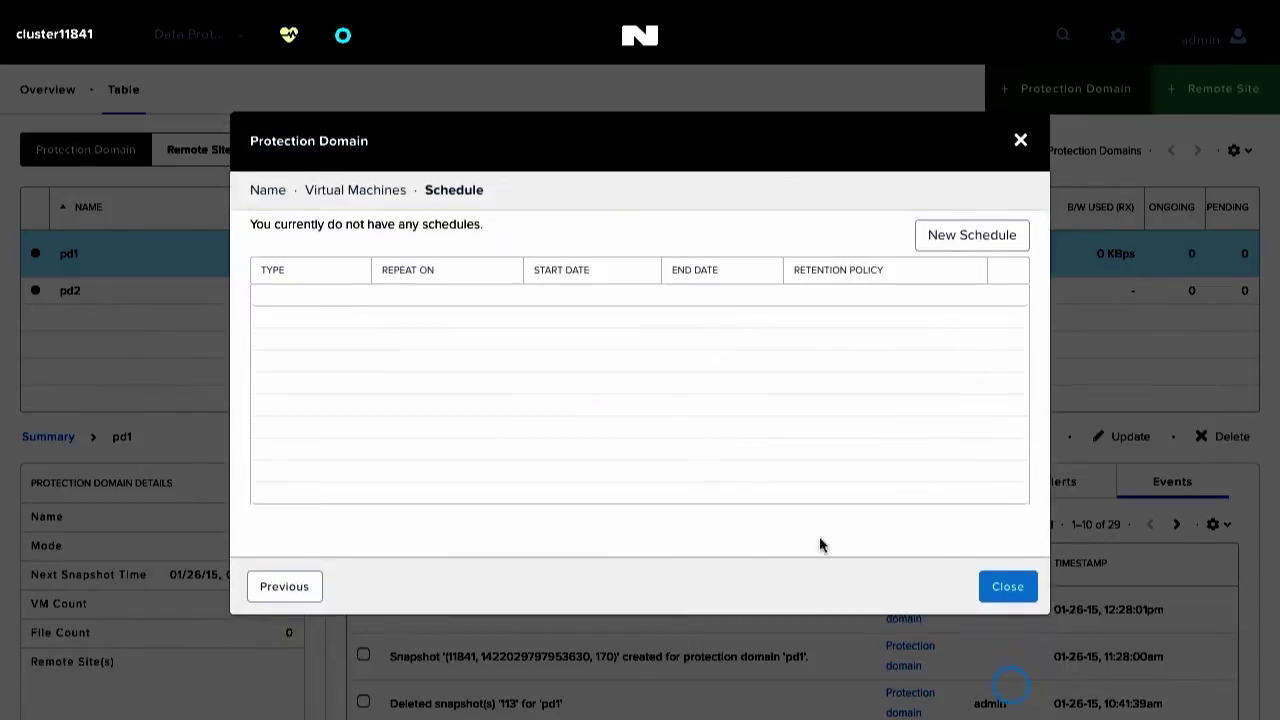
Add a schedule repeating every 1 hour that keeps the last 3 local snapshots.
{"action": "left_click", "coordinate": [966, 236]}
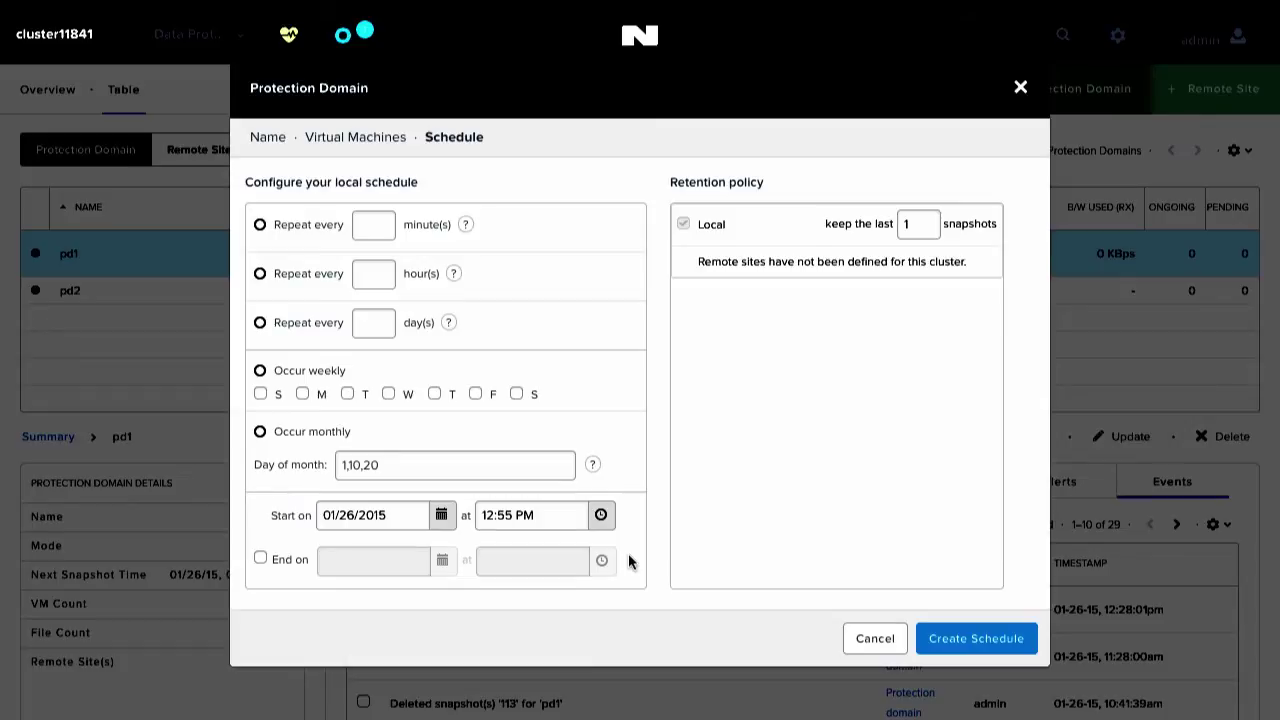
{"action": "left_click", "coordinate": [259, 273]}
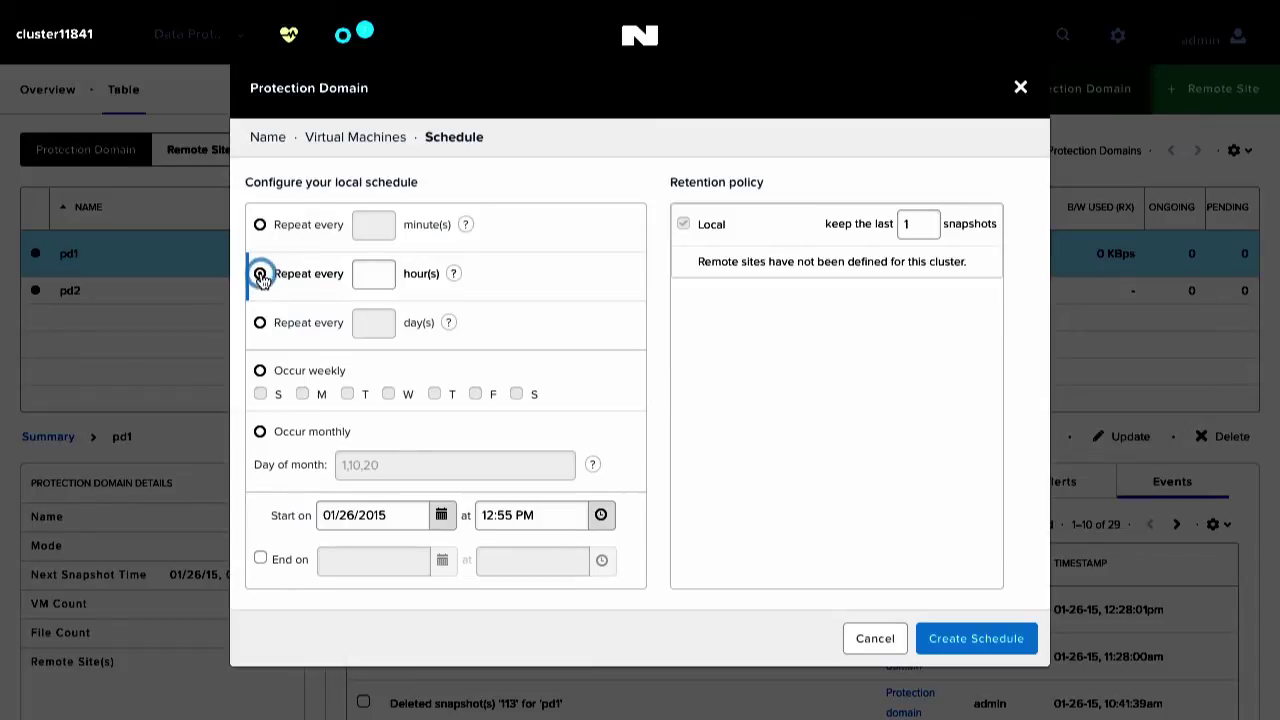
{"action": "left_click", "coordinate": [372, 276]}
{"action": "type", "text": "1"}
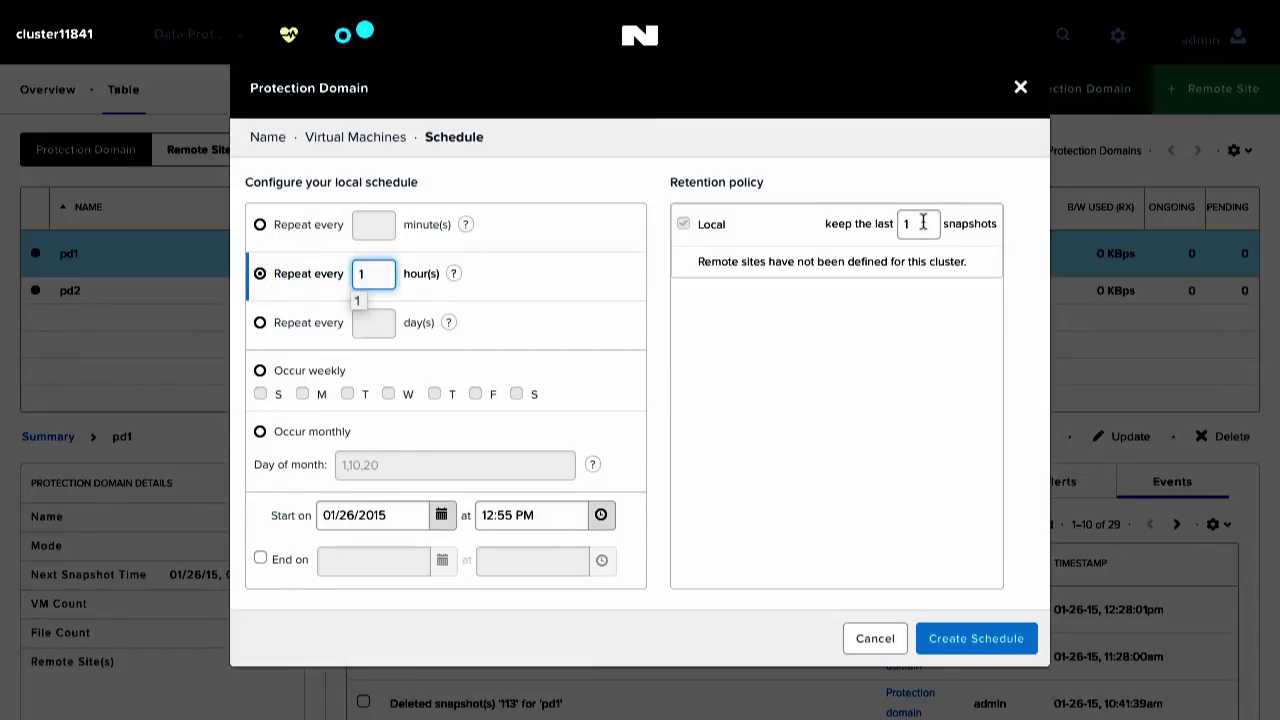
{"action": "double_click", "coordinate": [920, 223]}
{"action": "type", "text": "3"}
{"action": "left_click", "coordinate": [851, 351]}
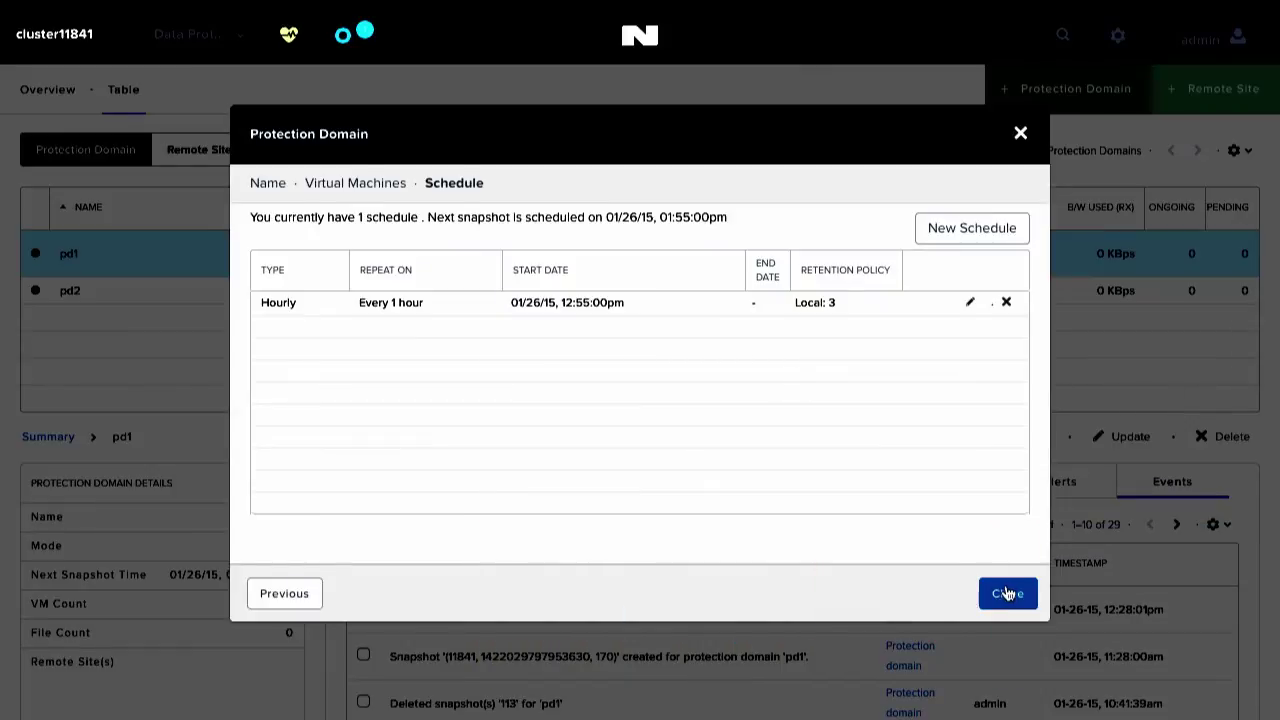
{"action": "left_click", "coordinate": [1007, 594]}
Select pd2, browse its tabs, and open the restore form for local snapshot 224.
{"action": "left_click", "coordinate": [142, 287]}
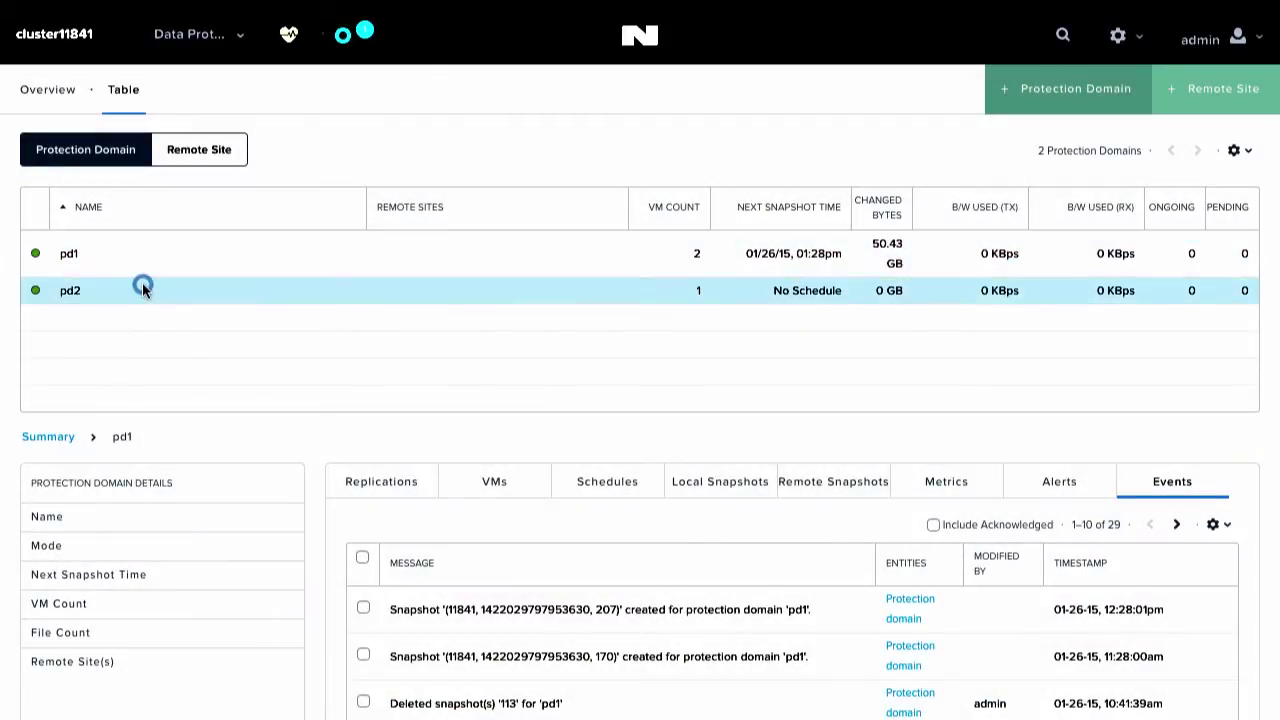
{"action": "scroll", "coordinate": [215, 373], "scroll_direction": "down", "scroll_amount": 1}
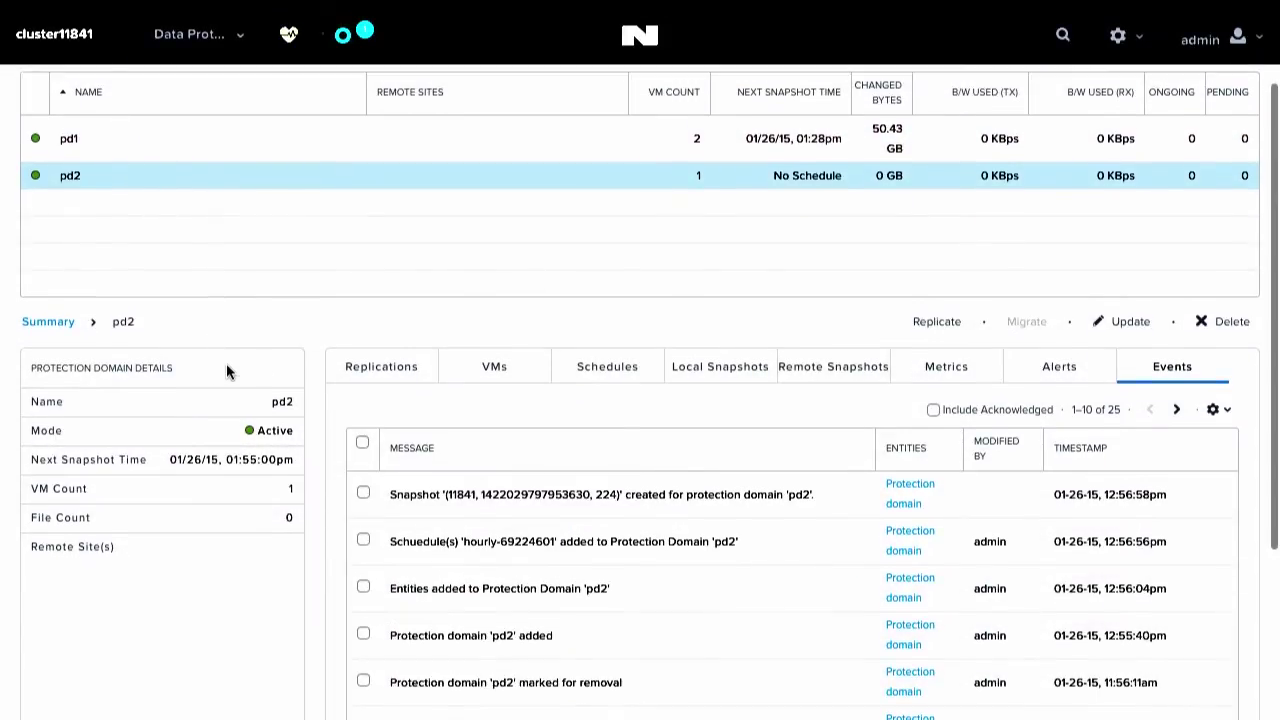
{"action": "left_click", "coordinate": [410, 366]}
{"action": "left_click", "coordinate": [512, 378]}
{"action": "left_click", "coordinate": [606, 369]}
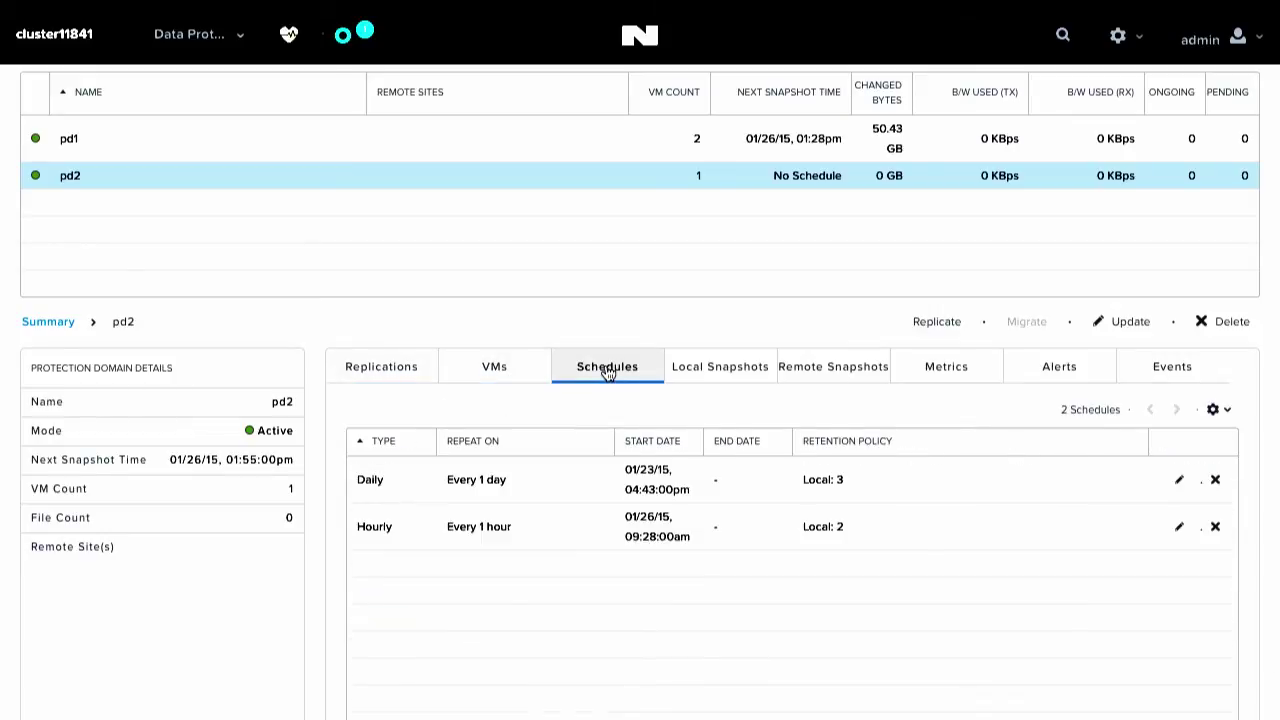
{"action": "left_click", "coordinate": [686, 369]}
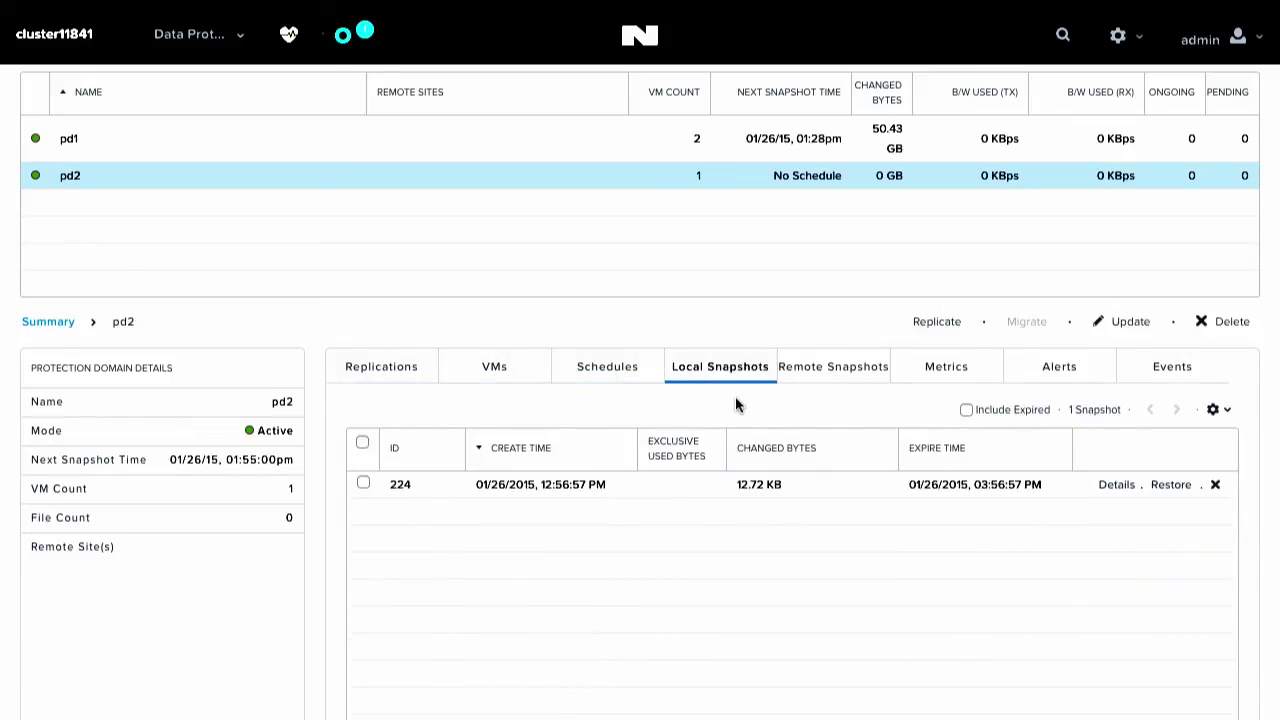
{"action": "left_click", "coordinate": [1169, 486]}
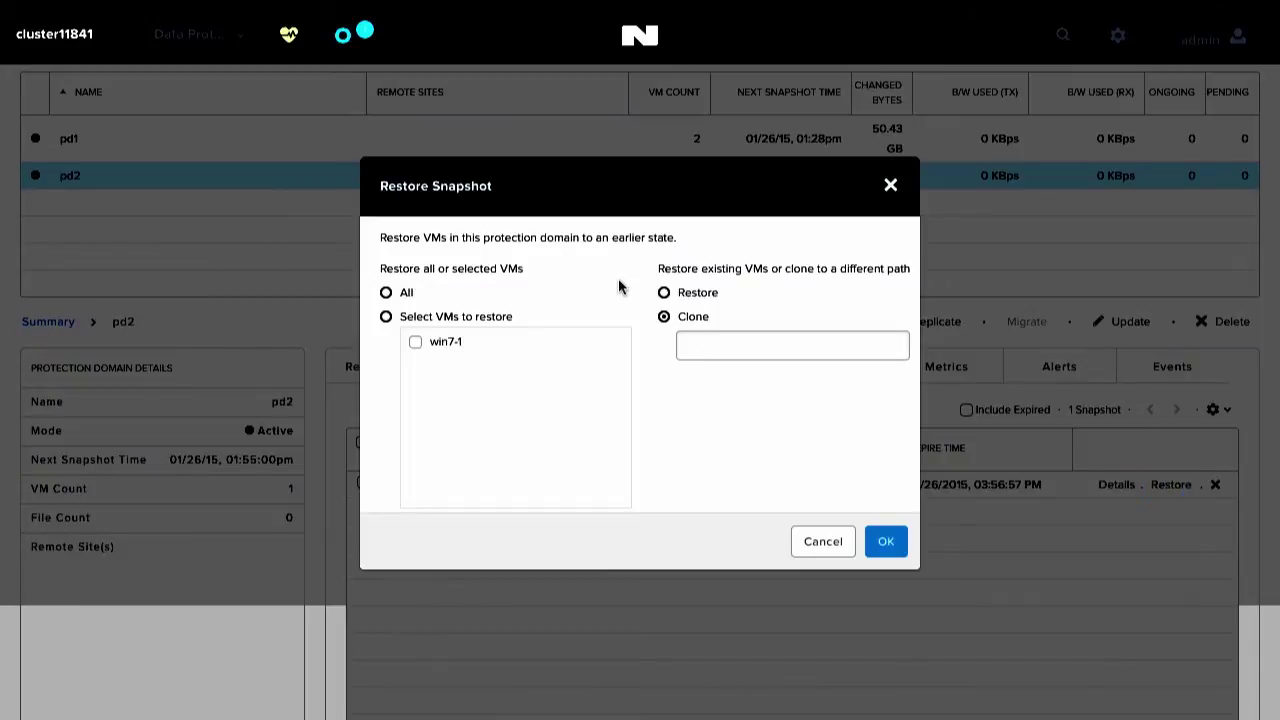
Restore snapshot 224 by cloning win7-1 to the path /win7-1-clone.
{"action": "left_click", "coordinate": [415, 342]}
{"action": "left_click", "coordinate": [694, 292]}
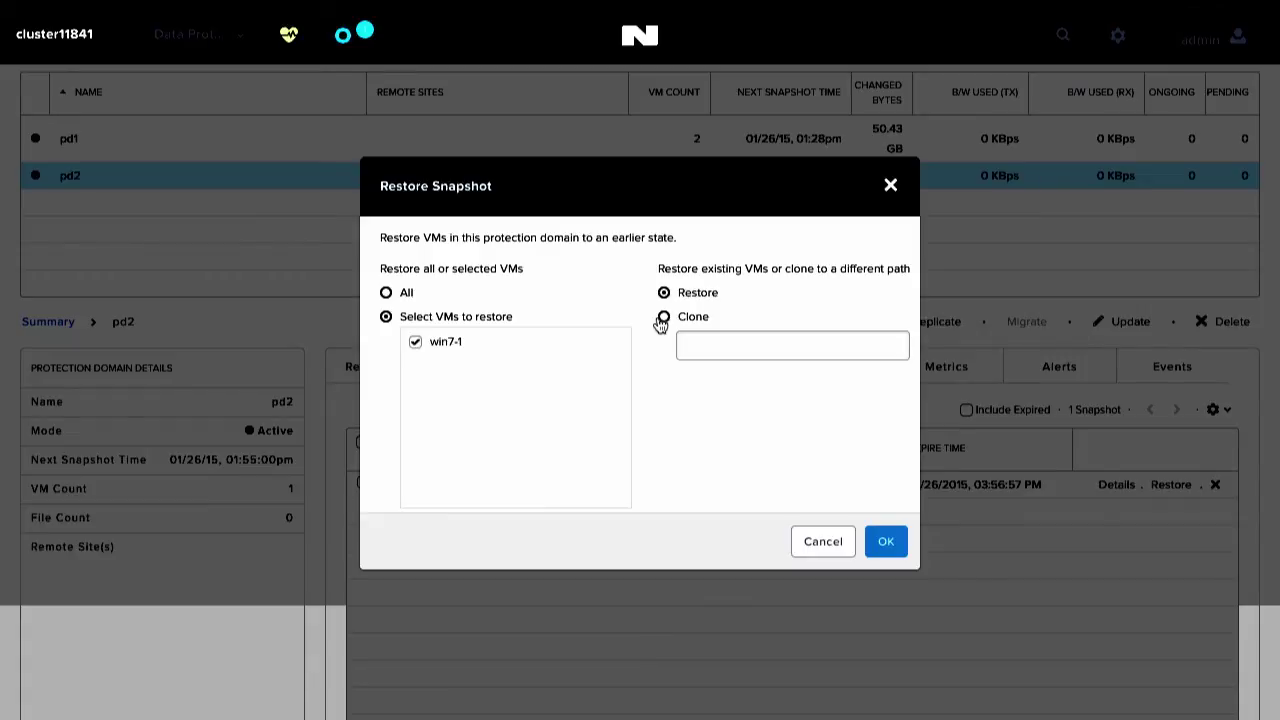
{"action": "left_click", "coordinate": [664, 317]}
{"action": "left_click", "coordinate": [715, 341]}
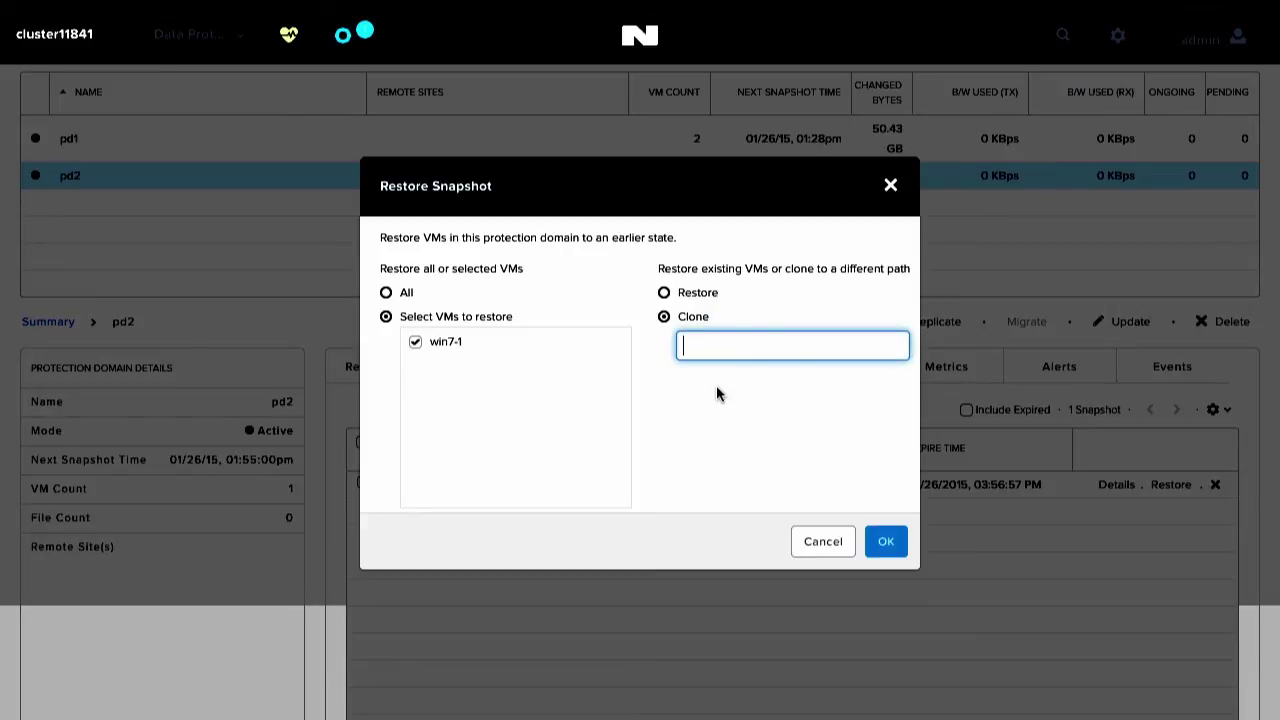
{"action": "type", "text": "/"}
{"action": "type", "text": "win"}
{"action": "type", "text": "7-2"}
{"action": "key", "text": "BackSpace"}
{"action": "type", "text": "1-"}
{"action": "type", "text": "clone"}
{"action": "left_click", "coordinate": [900, 556]}
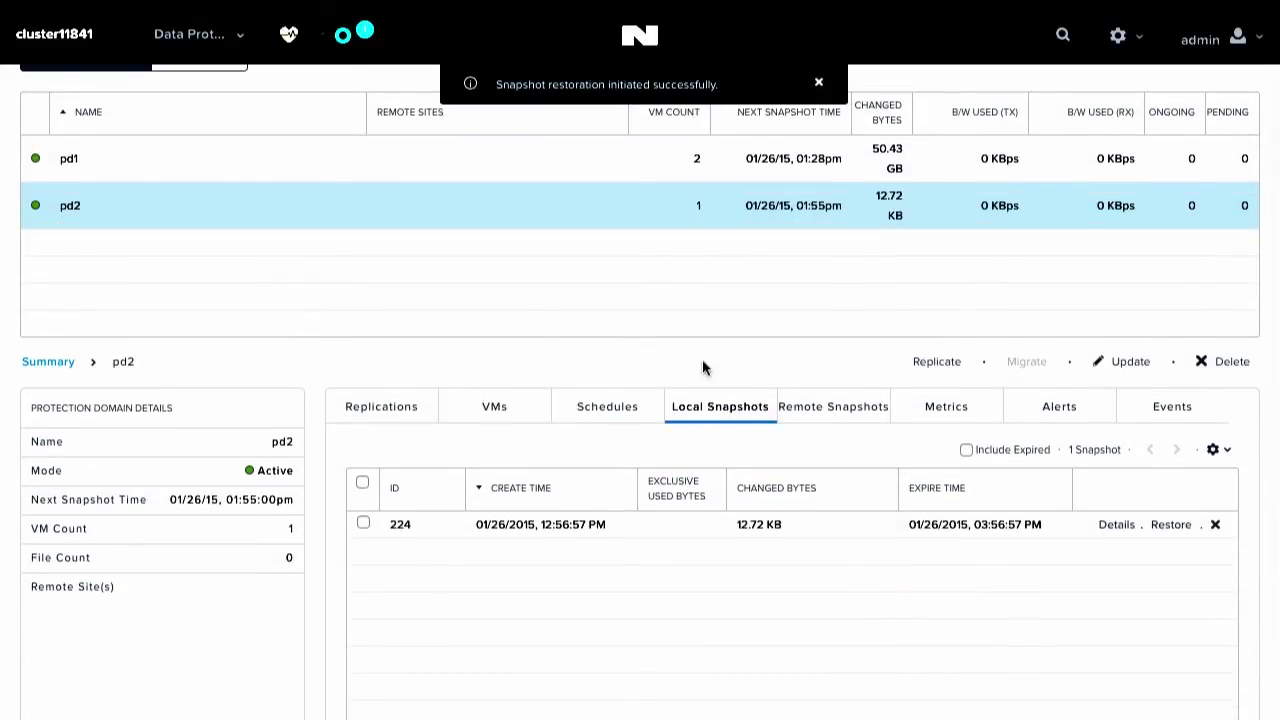
Dismiss the restore notice, check pd2's schedule and snapshots, then enter ncli -h true in the CVM shell.
{"action": "left_click", "coordinate": [834, 410]}
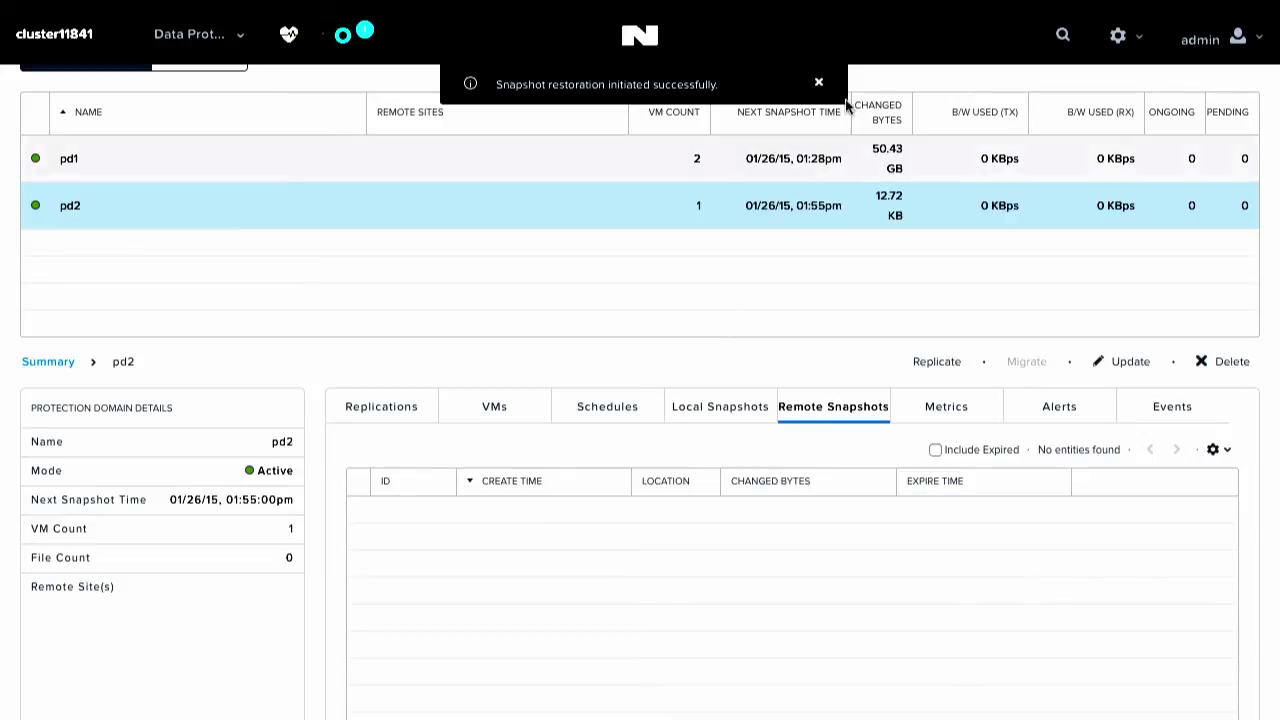
{"action": "left_click", "coordinate": [818, 82]}
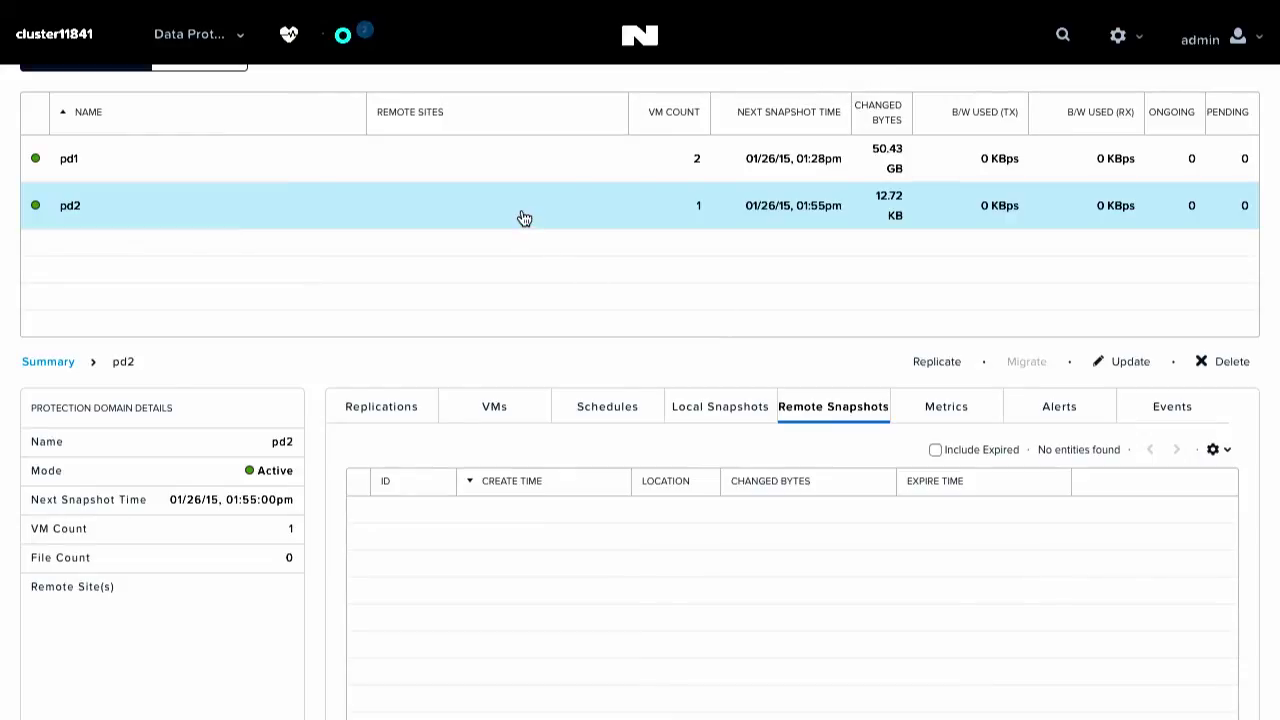
{"action": "scroll", "coordinate": [520, 217], "scroll_direction": "up", "scroll_amount": 2}
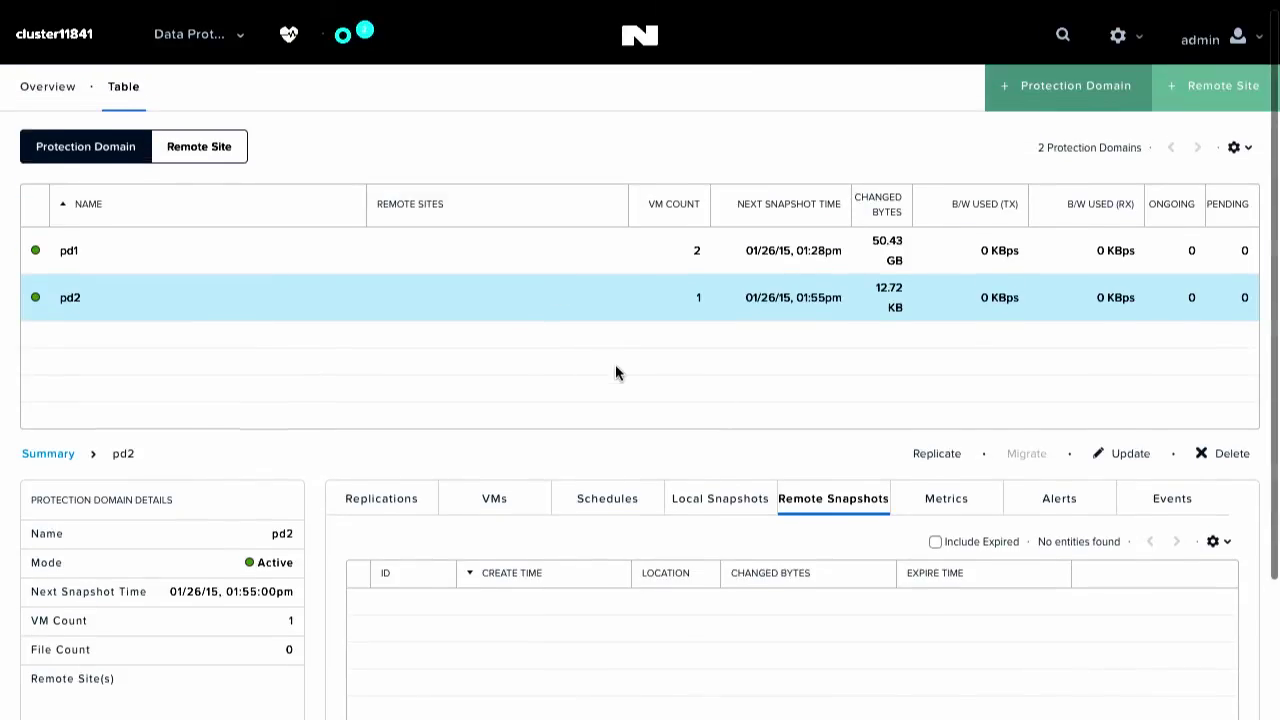
{"action": "left_click", "coordinate": [626, 496]}
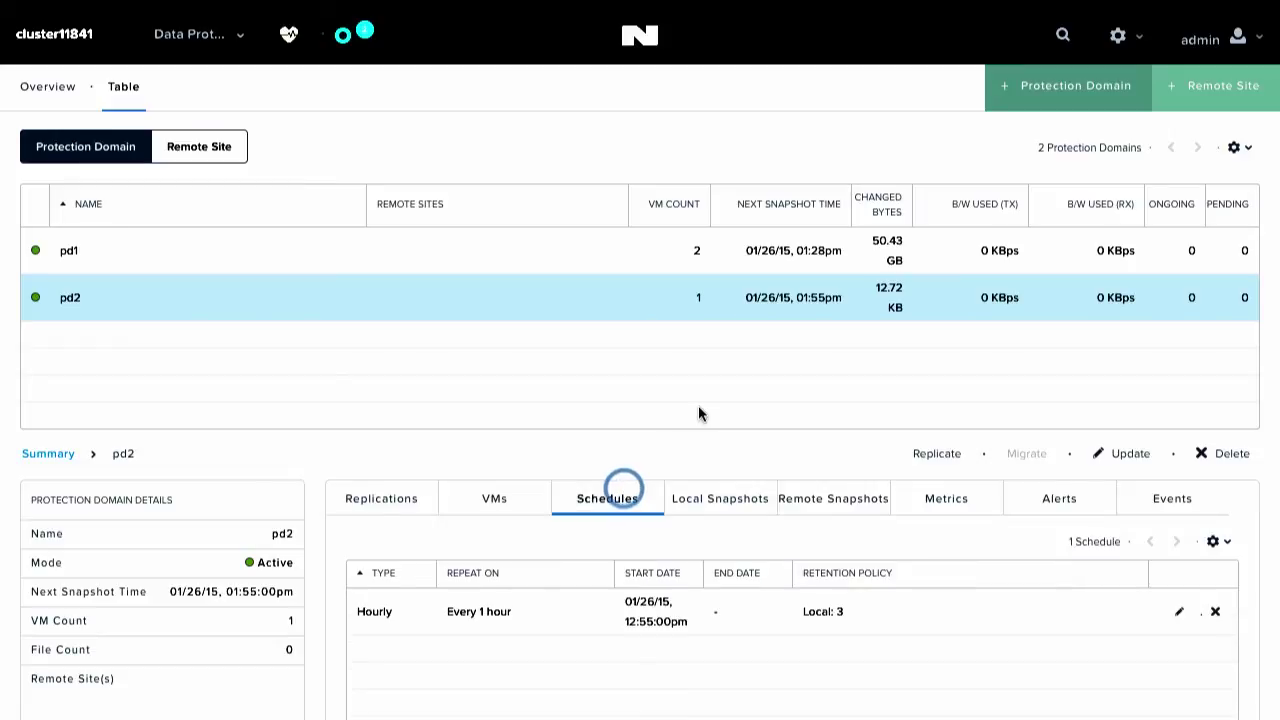
{"action": "scroll", "coordinate": [696, 412], "scroll_direction": "down", "scroll_amount": 2}
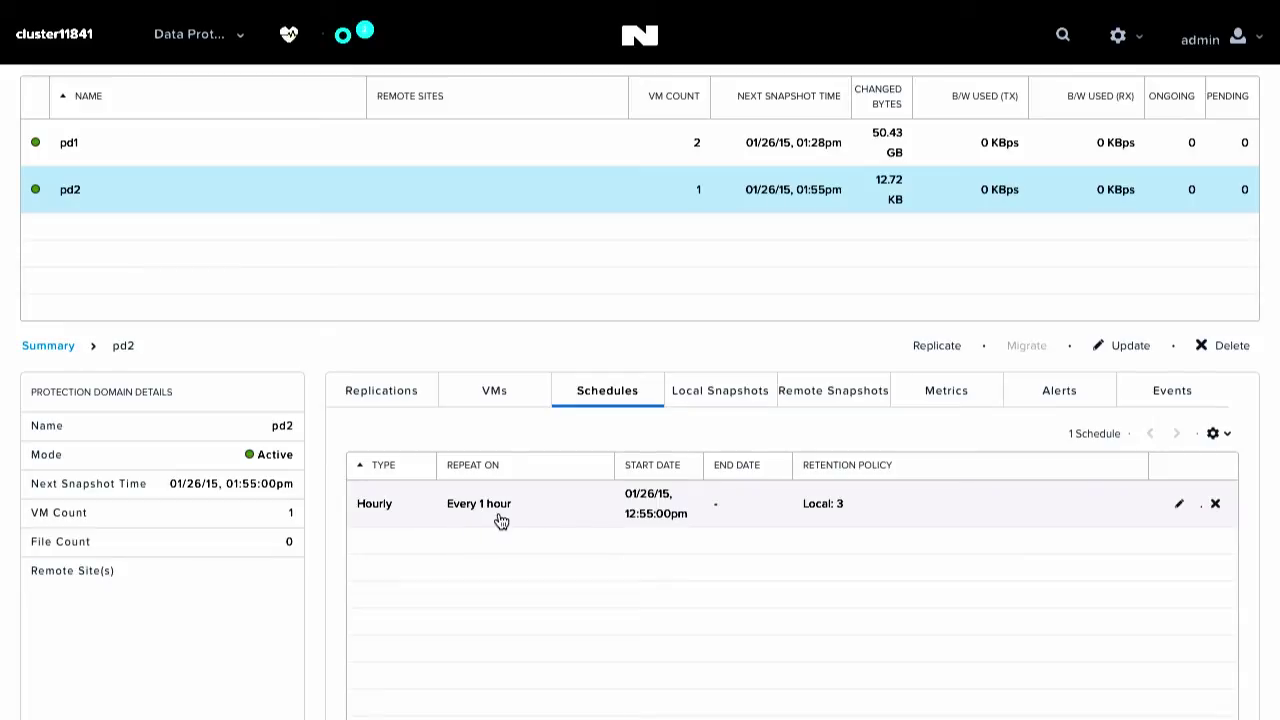
{"action": "left_click", "coordinate": [732, 397]}
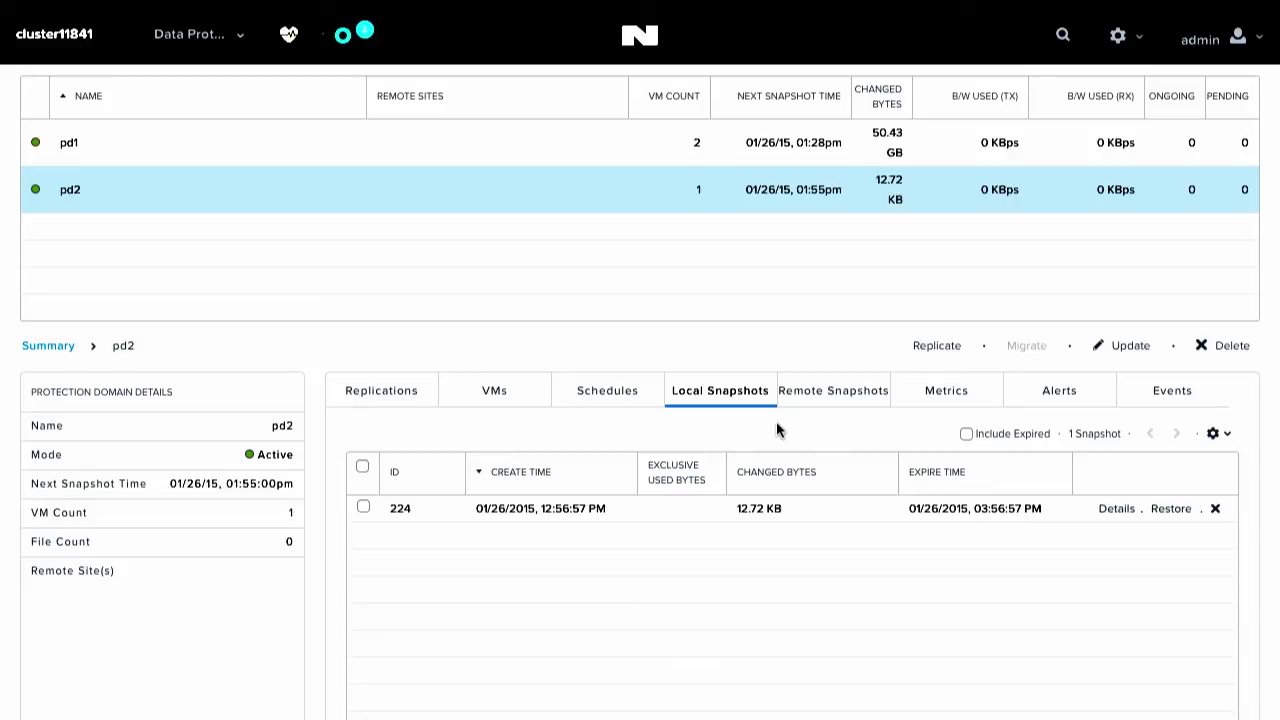
{"action": "left_click", "coordinate": [622, 388]}
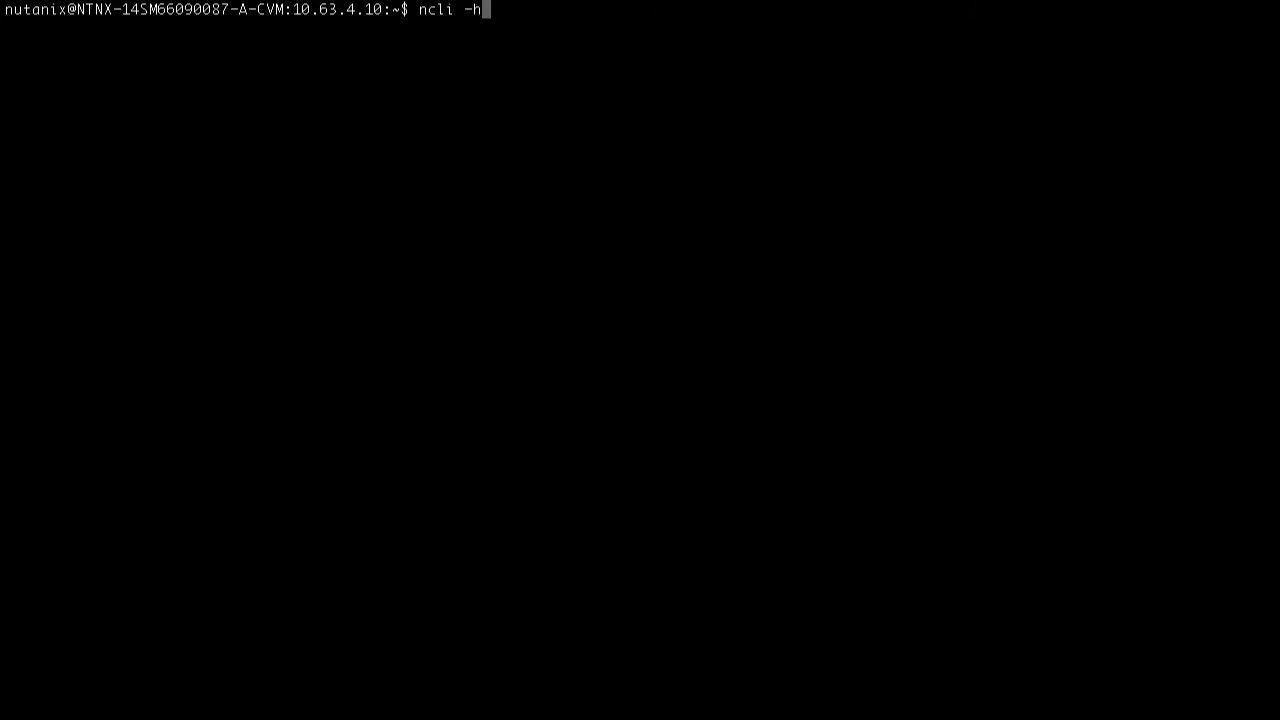
{"action": "type", "text": " true"}
Connect with ncli and run pd set-min-snapshots name=pd2 min-snapshots=3.
{"action": "key", "text": "Return"}
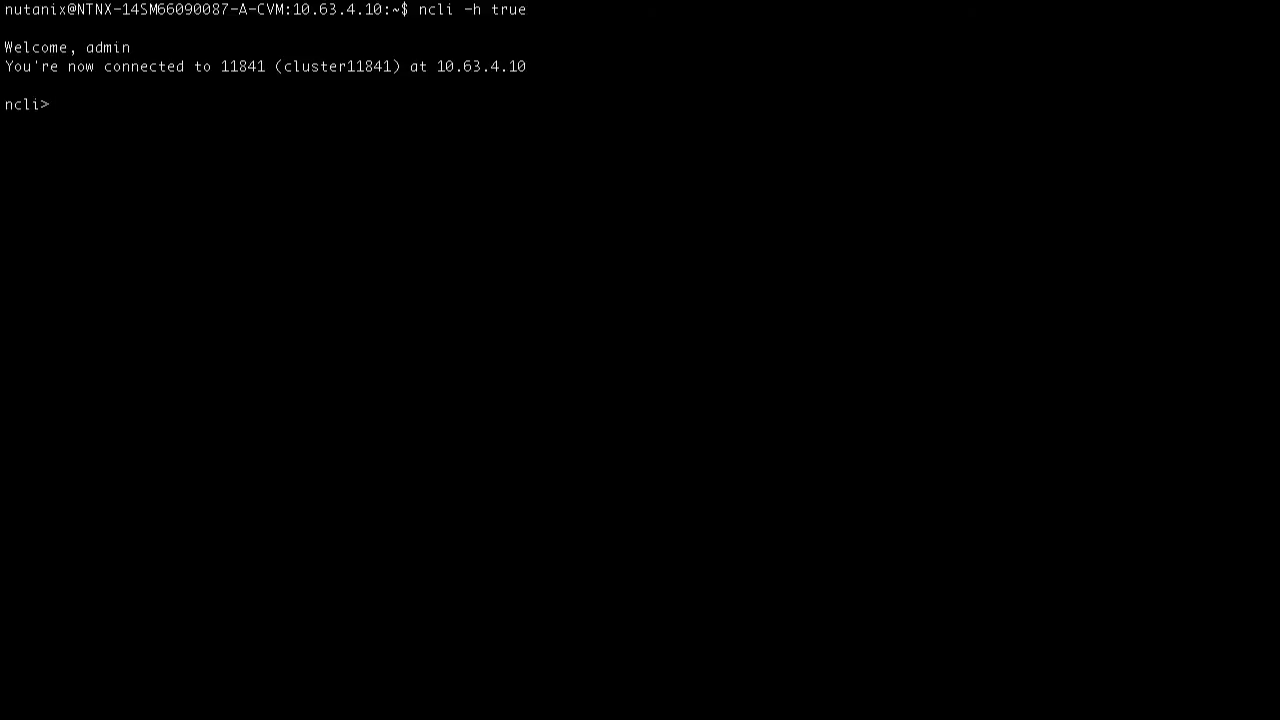
{"action": "type", "text": "pd set-"}
{"action": "type", "text": "min-sn"}
{"action": "type", "text": "apshots n"}
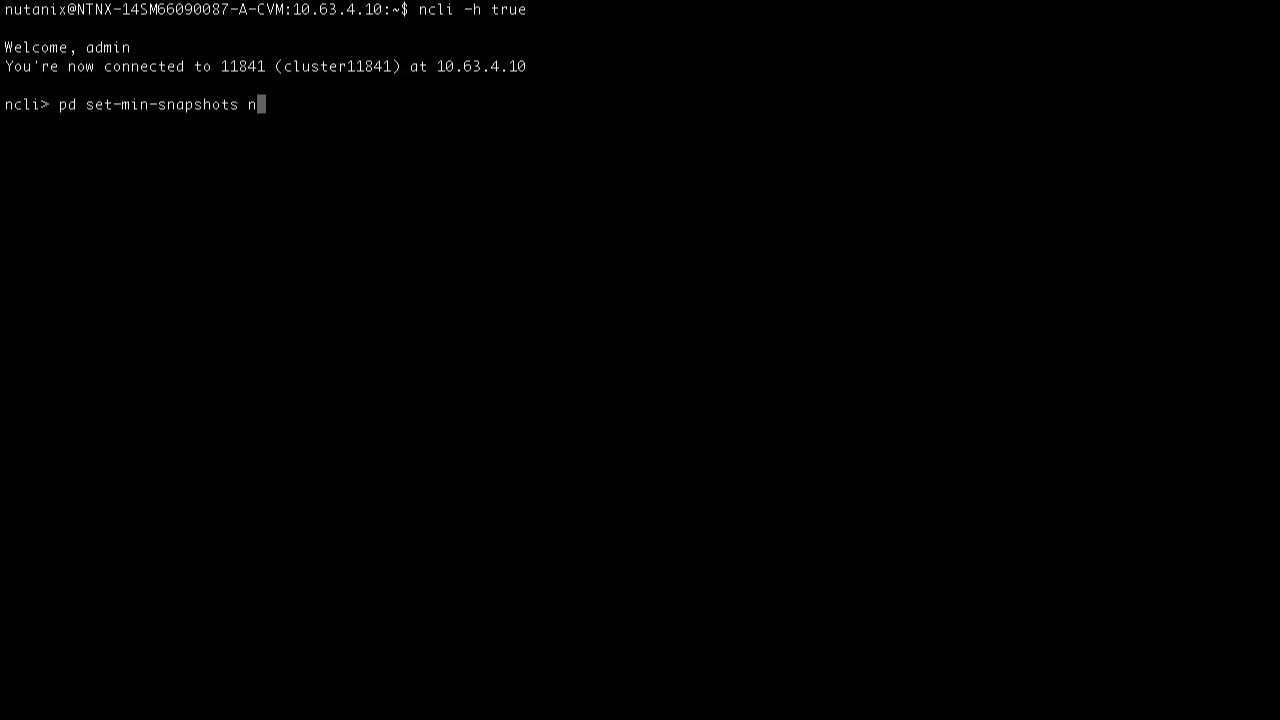
{"action": "type", "text": "ame=p"}
{"action": "type", "text": "d2"}
{"action": "type", "text": " min-sn"}
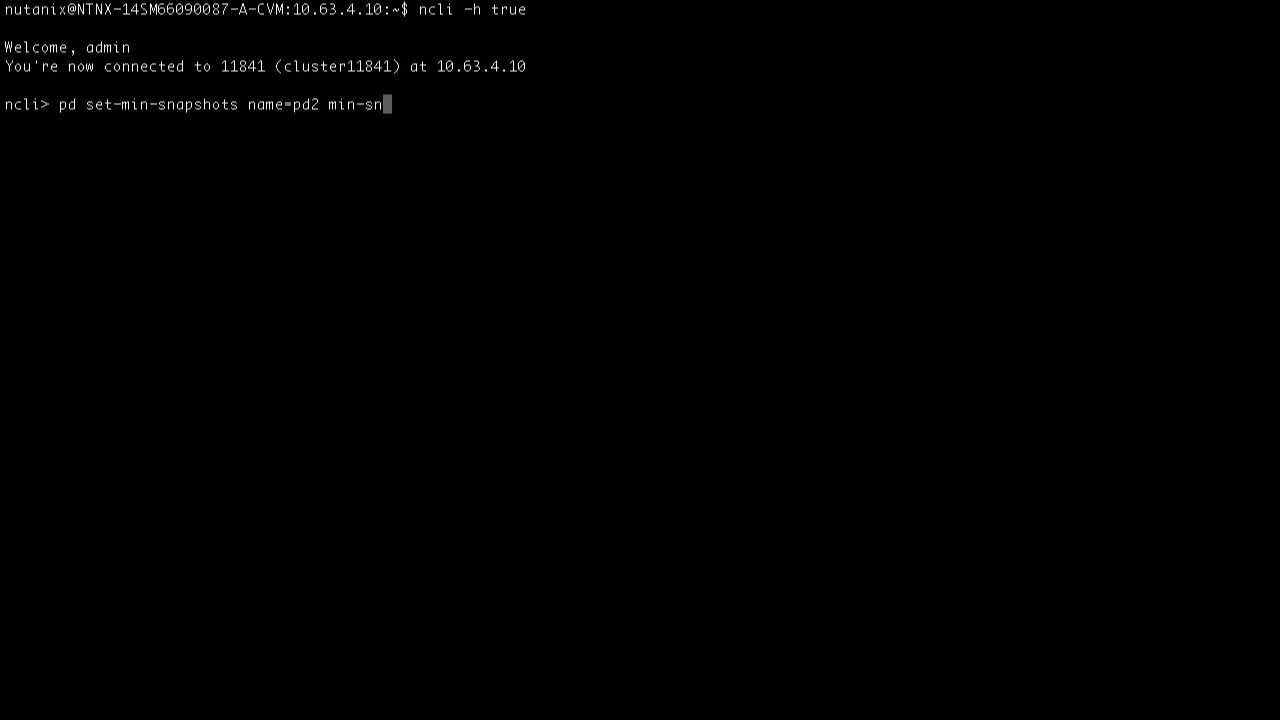
{"action": "type", "text": "apshots="}
{"action": "type", "text": "3"}
{"action": "key", "text": "Return"}
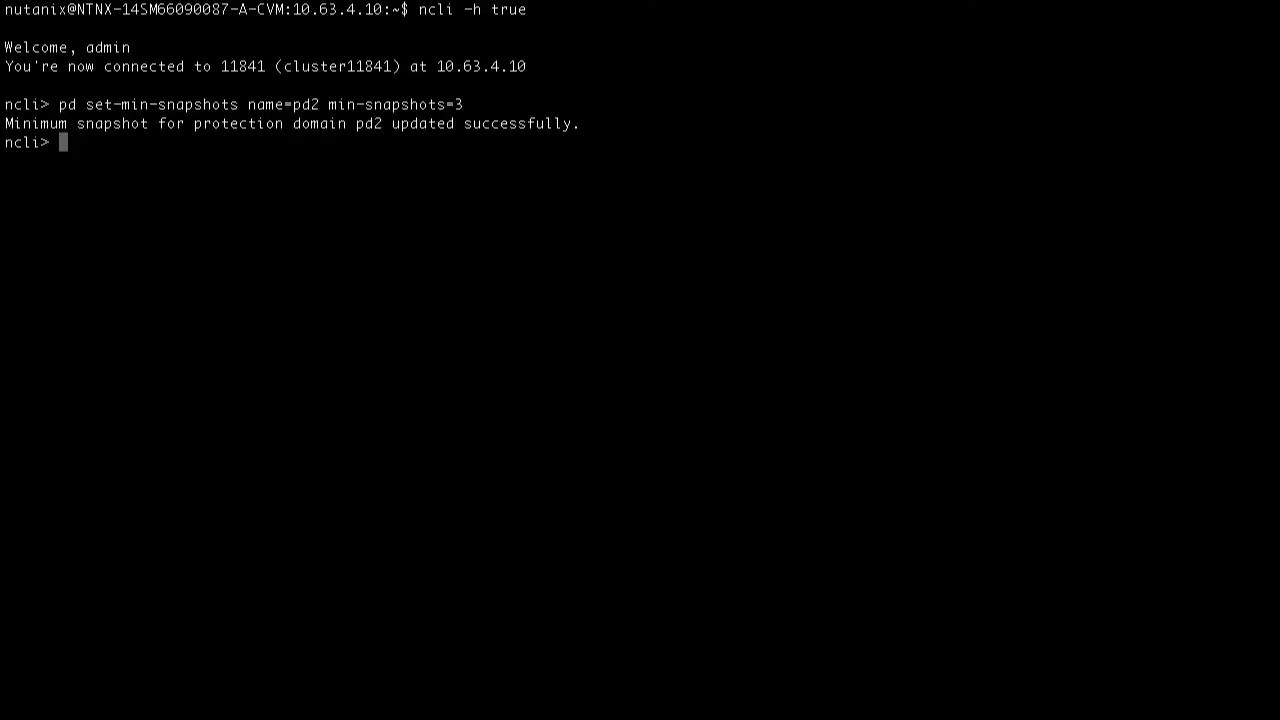